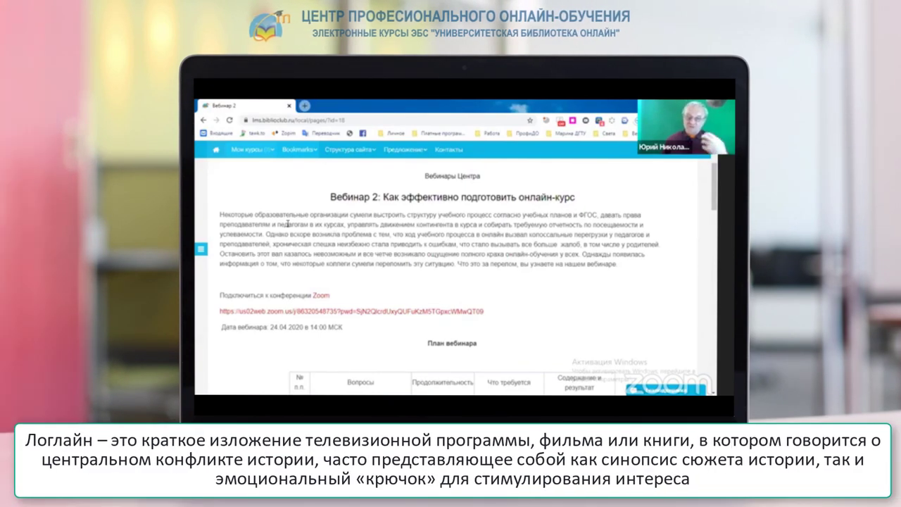
# - Review the webinar plan table on the Вебинар 2 page, from the introduction row to the overload-problems survey row
pyautogui.scroll(-3, 287, 225)
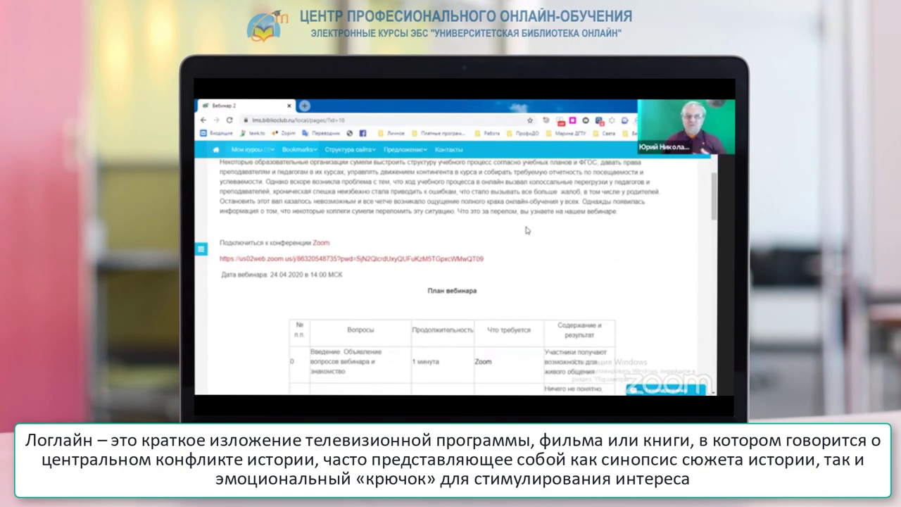
pyautogui.scroll(-4, 525, 229)
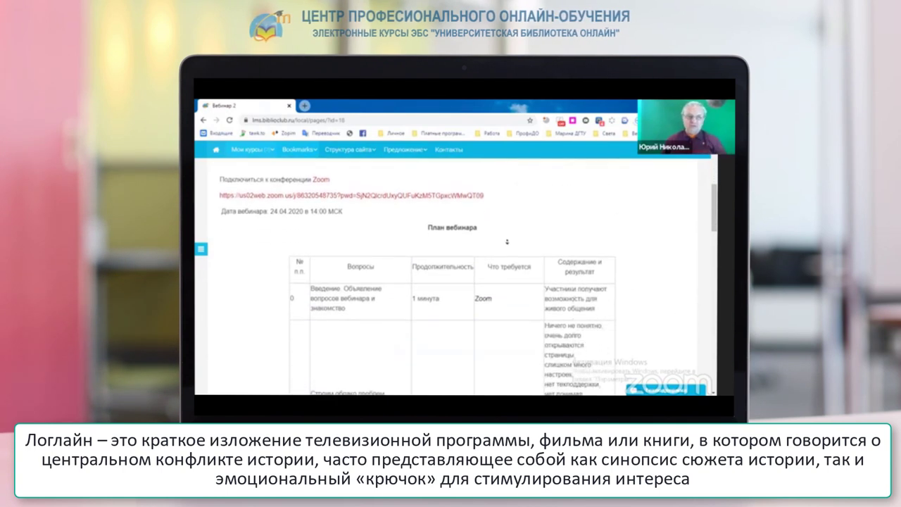
pyautogui.scroll(-3, 507, 242)
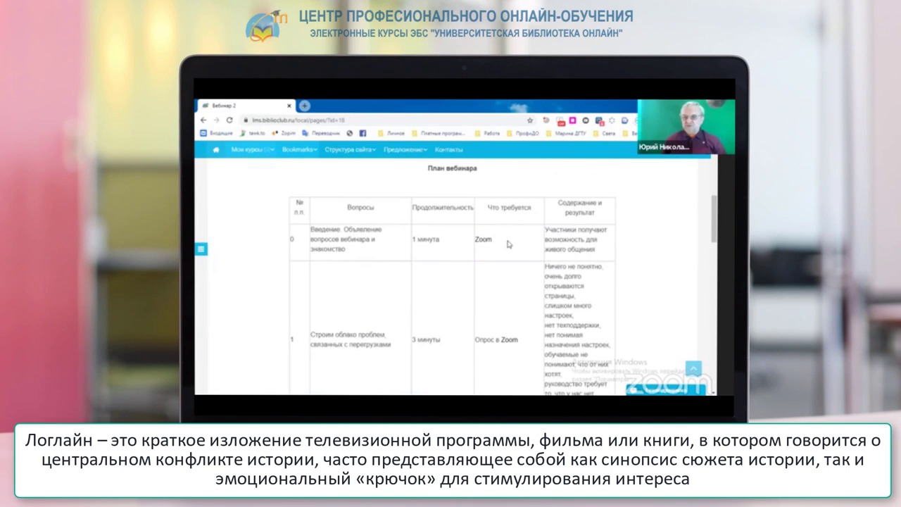
pyautogui.scroll(-1, 507, 246)
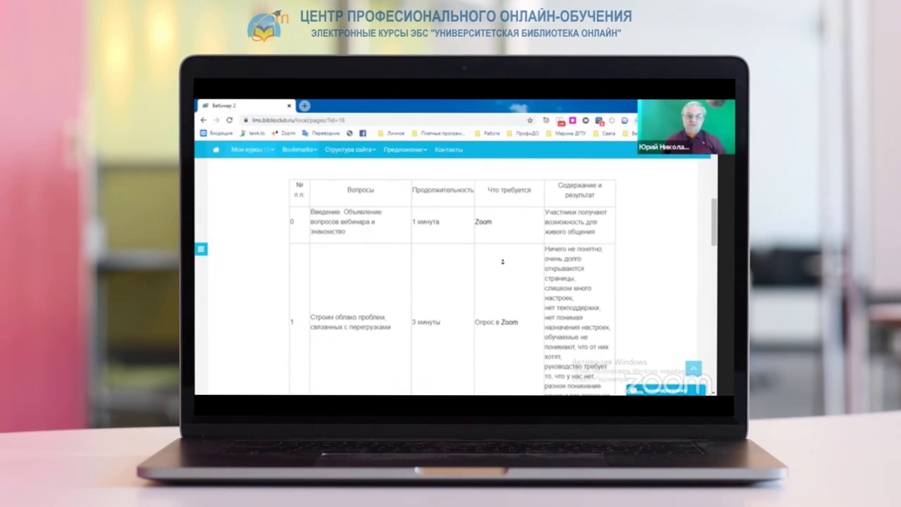
pyautogui.scroll(-1, 503, 259)
pyautogui.scroll(-1, 503, 261)
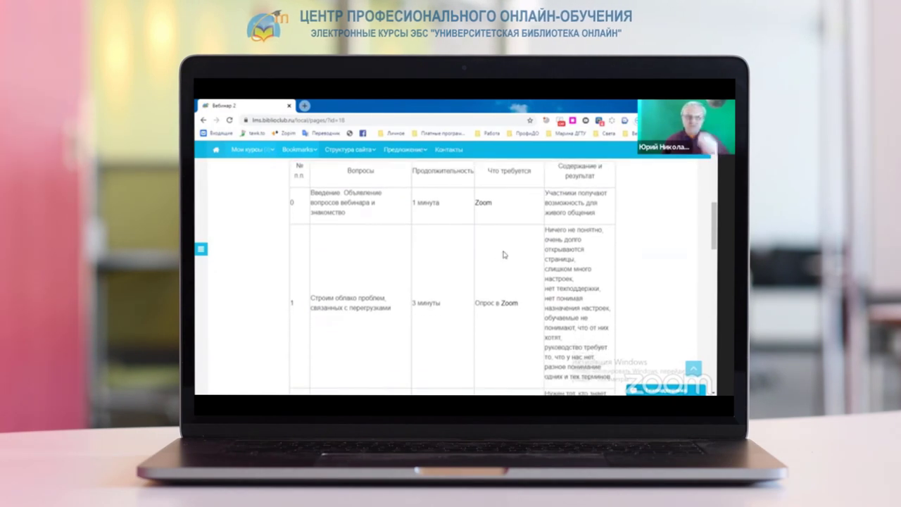
pyautogui.scroll(-3, 502, 251)
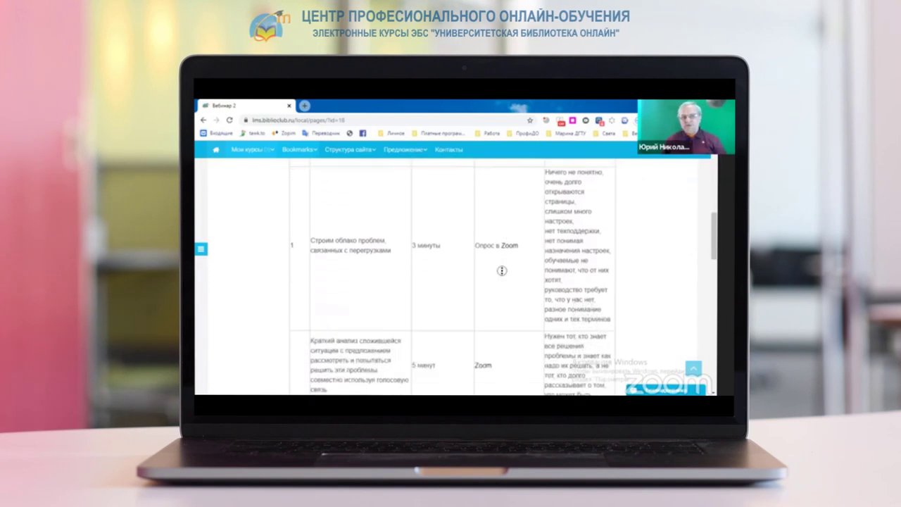
pyautogui.scroll(4, 503, 247)
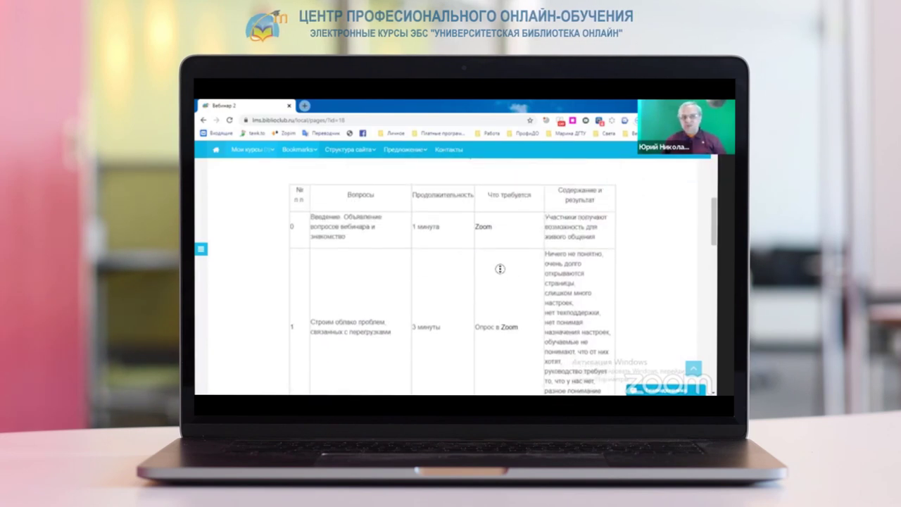
pyautogui.scroll(-2, 502, 277)
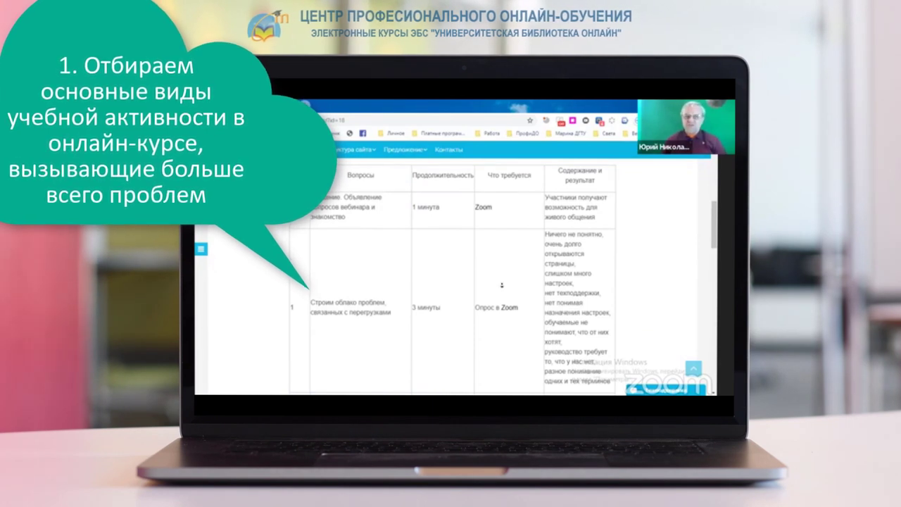
pyautogui.scroll(-1, 502, 289)
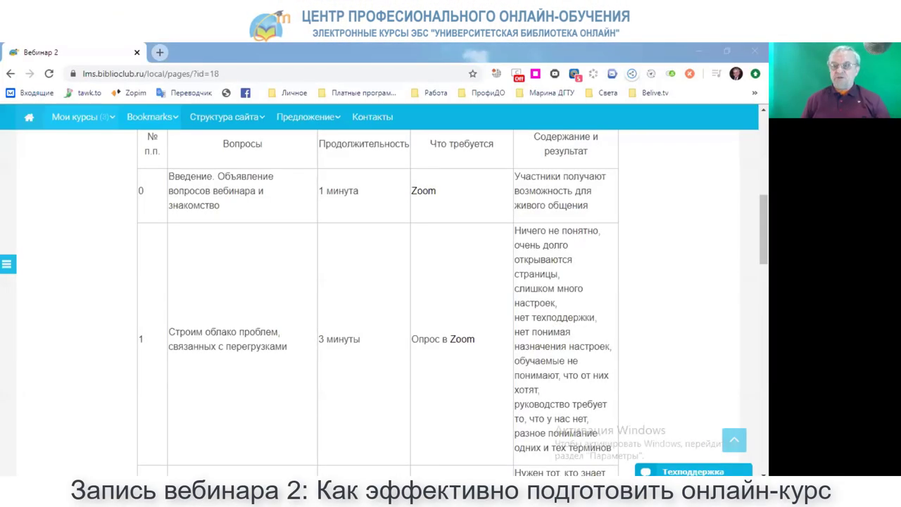
# - Open the Техподдержка chat form to view its message field, and collapse it again
pyautogui.click(693, 471)
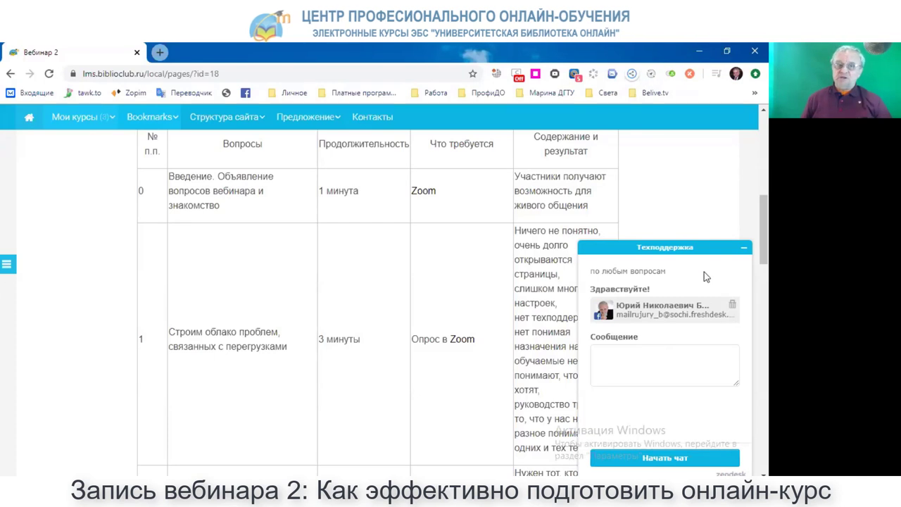
pyautogui.click(743, 249)
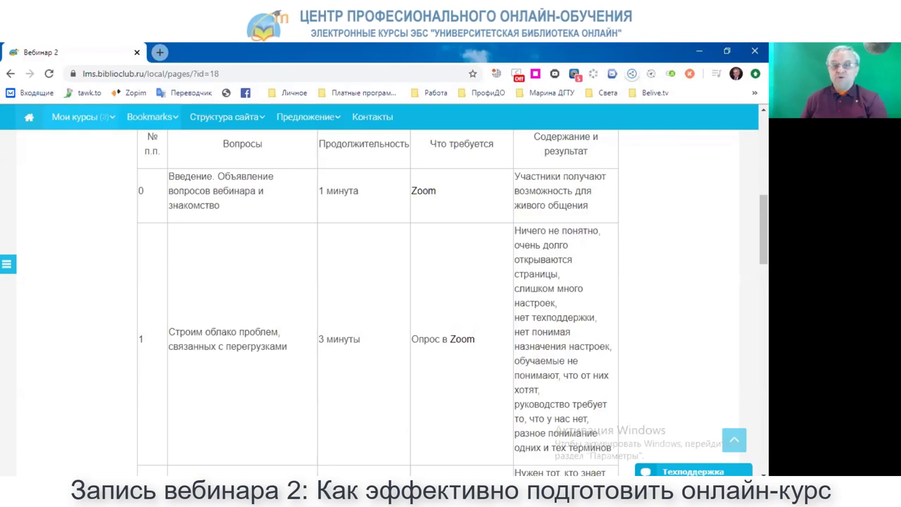
pyautogui.hotkey('alt', 'Tab')
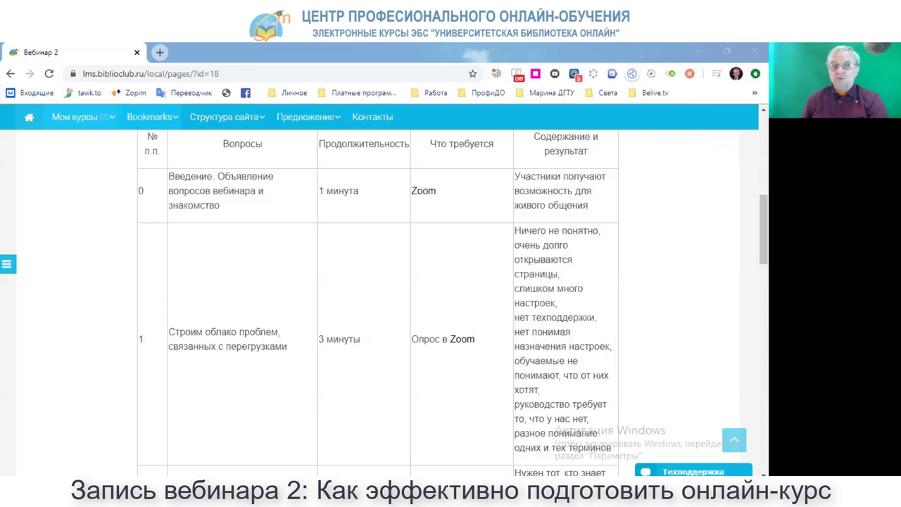
pyautogui.hotkey('alt', 'Tab')
pyautogui.hotkey('alt', 'Tab')
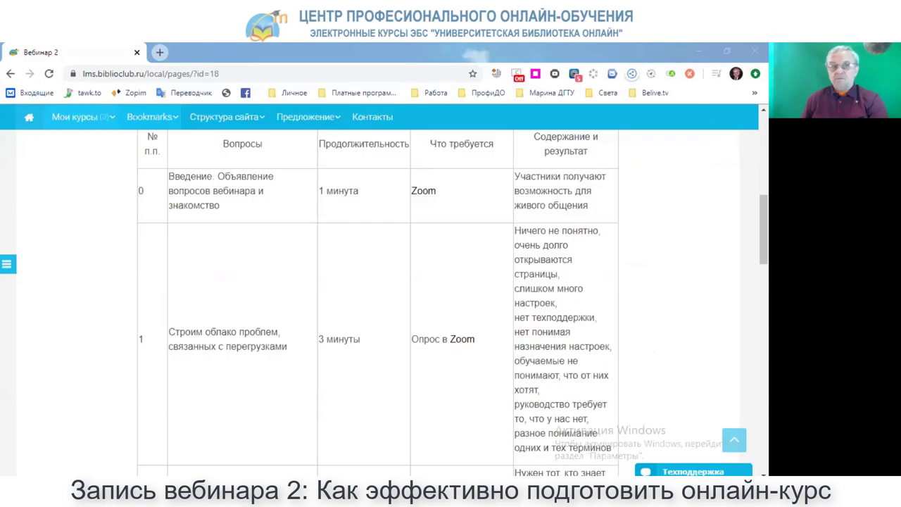
pyautogui.hotkey('alt', 'Tab')
pyautogui.hotkey('alt', 'Tab')
pyautogui.hotkey('alt', 'Tab')
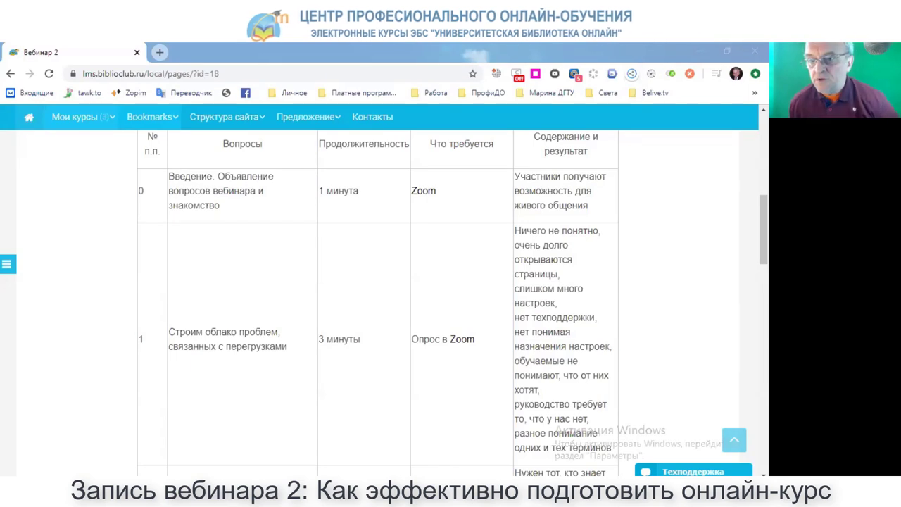
pyautogui.hotkey('alt', 'Tab')
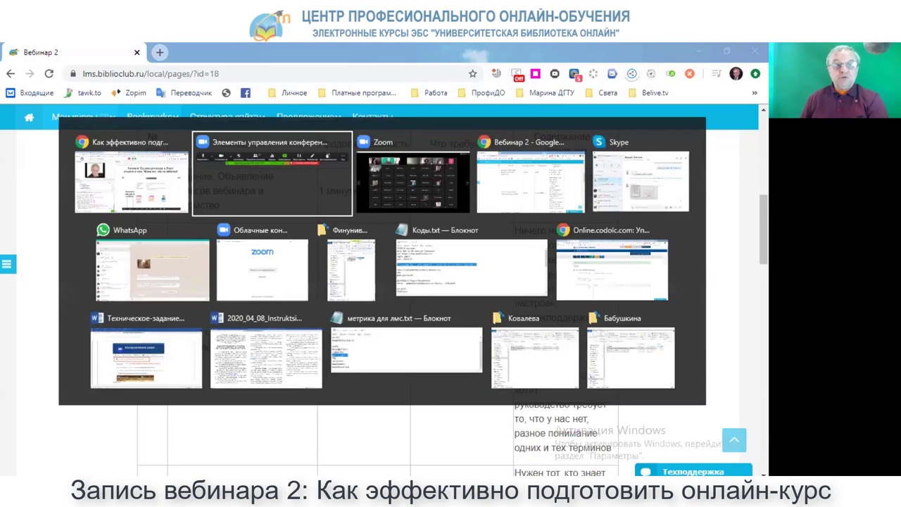
pyautogui.hotkey('alt', 'Tab')
pyautogui.hotkey('alt', 'Tab')
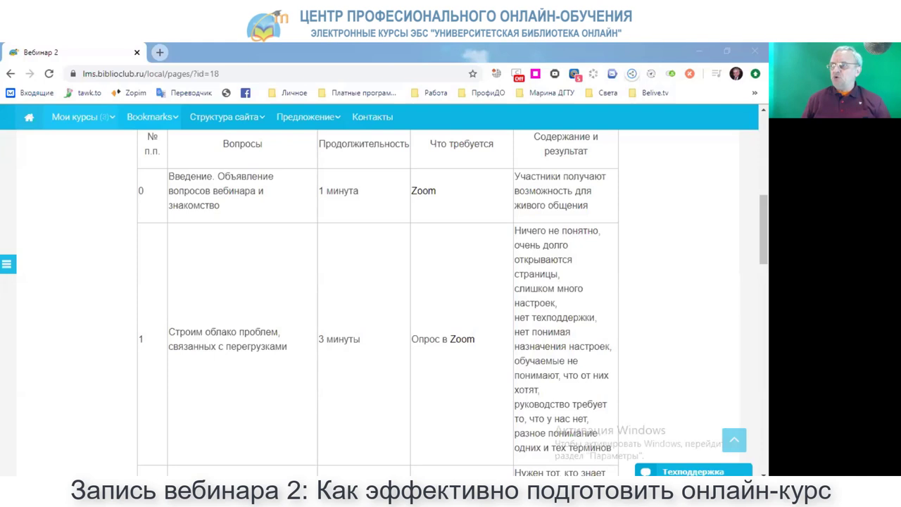
# - Show the user account links above the header of the Вебинар 2 page
pyautogui.click(473, 276)
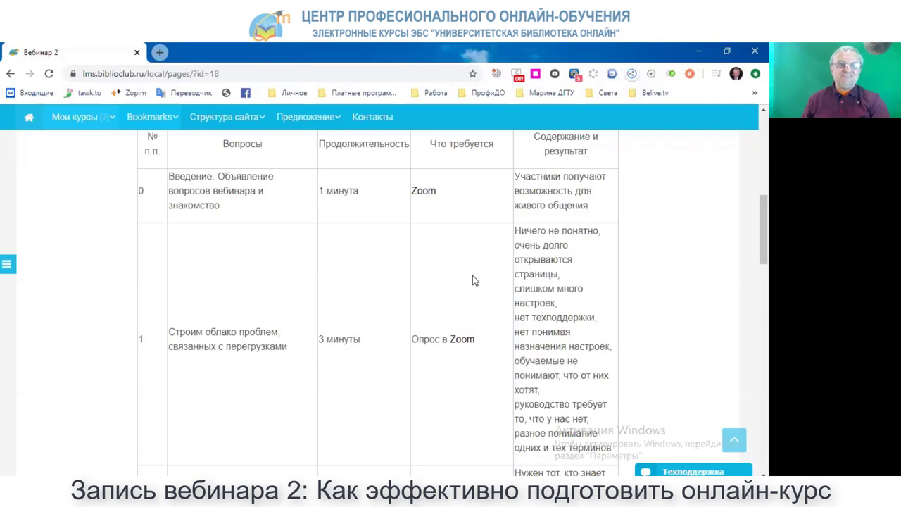
pyautogui.scroll(-1, 472, 275)
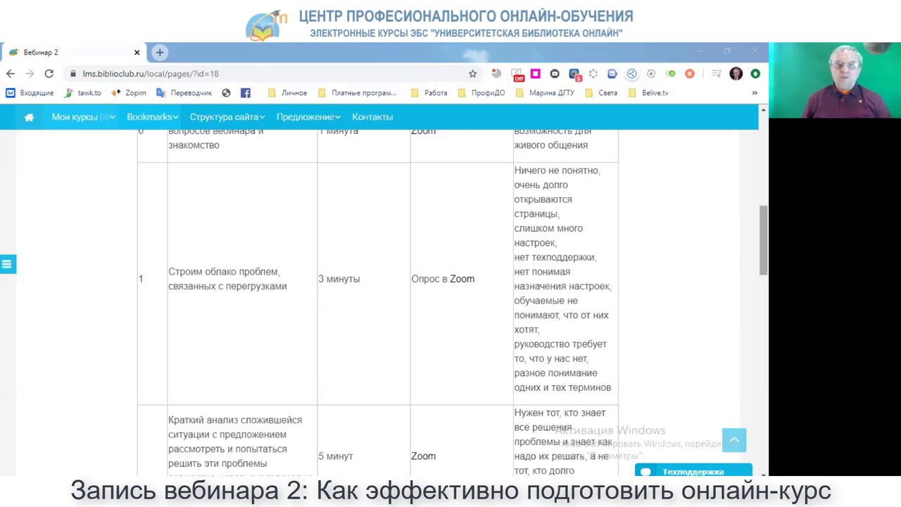
pyautogui.click(750, 223)
pyautogui.moveTo(749, 222); pyautogui.dragTo(747, 118)
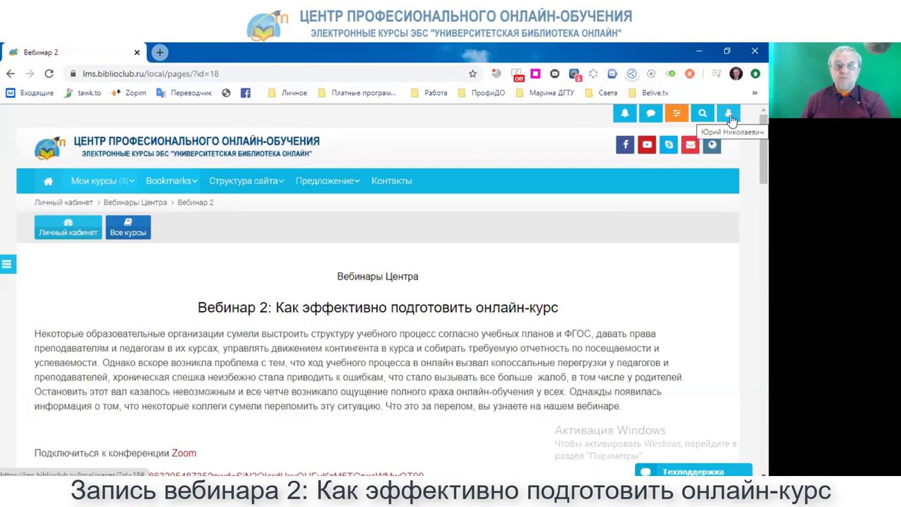
pyautogui.click(730, 116)
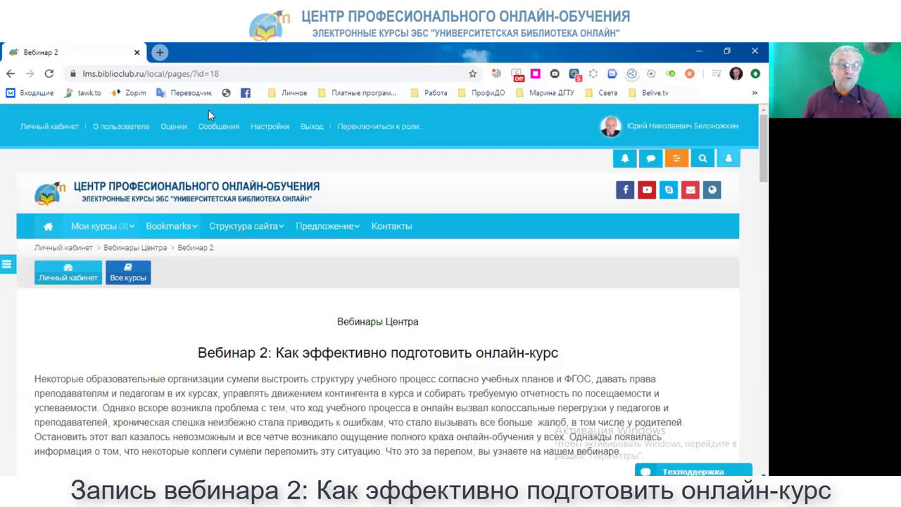
# - Open the Математика 10 класс course from the user's own courses in a new browser tab and switch to it
pyautogui.click(118, 235)
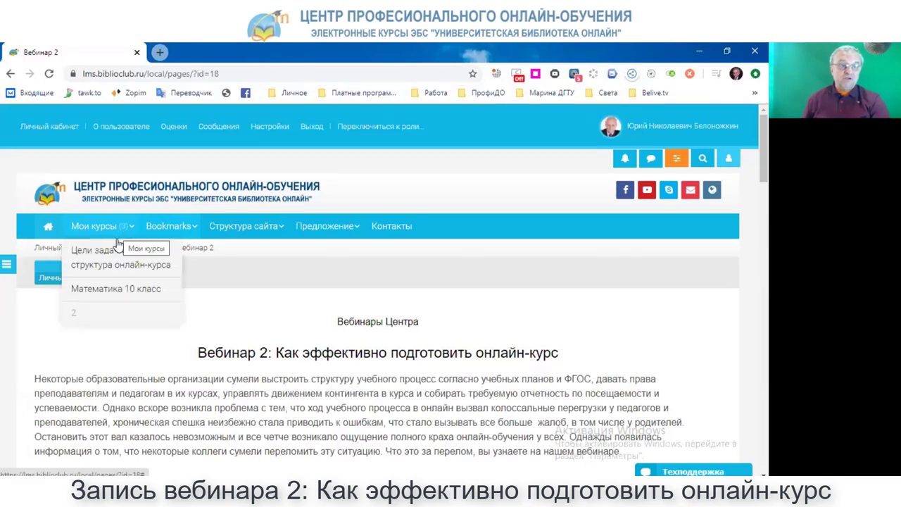
pyautogui.middleClick(121, 291)
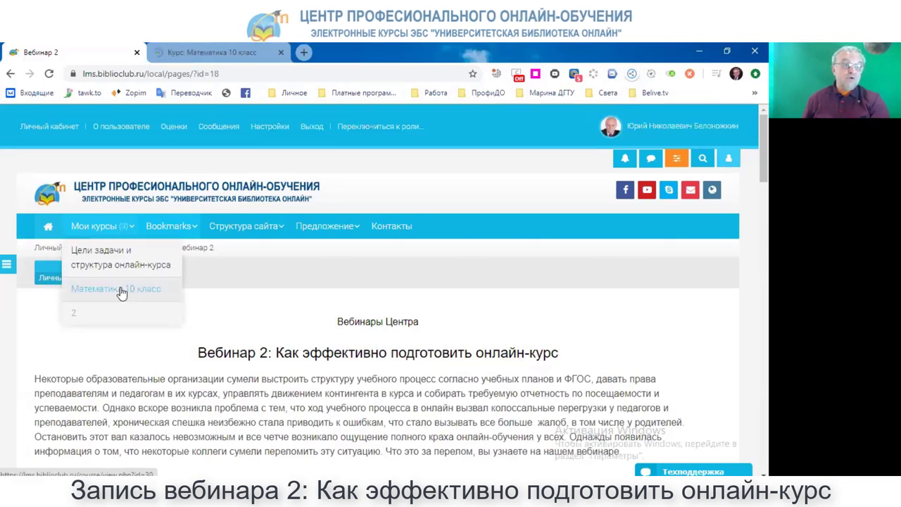
pyautogui.hotkey('ctrl', 'Tab')
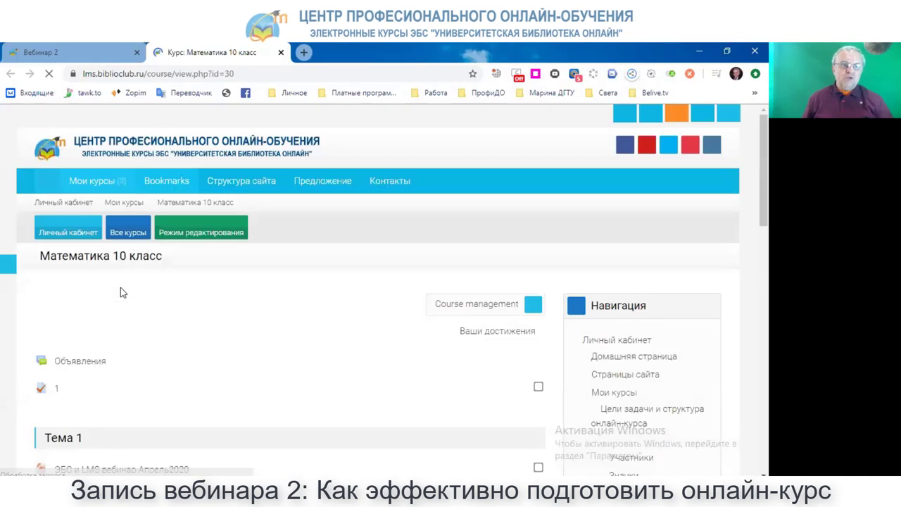
# - Play a few seconds of the video embedded in Тема 1 and pause it
pyautogui.scroll(-2, 120, 288)
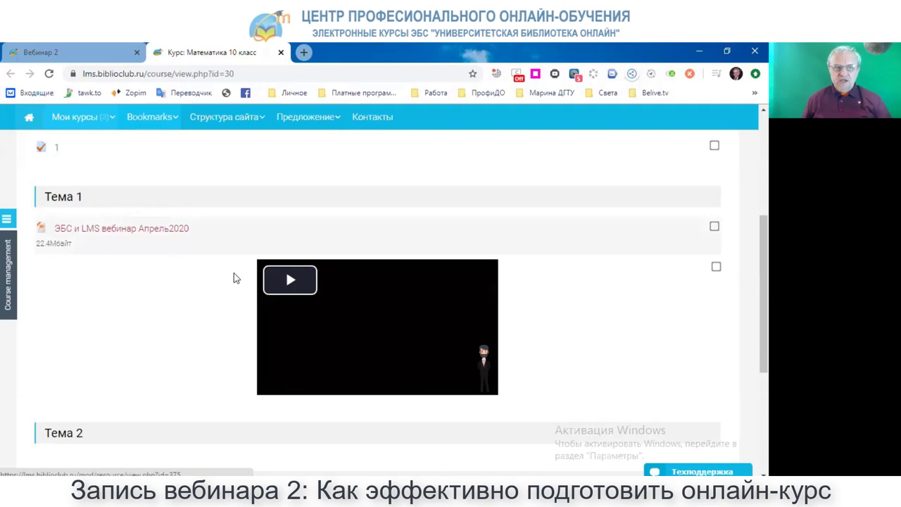
pyautogui.click(286, 287)
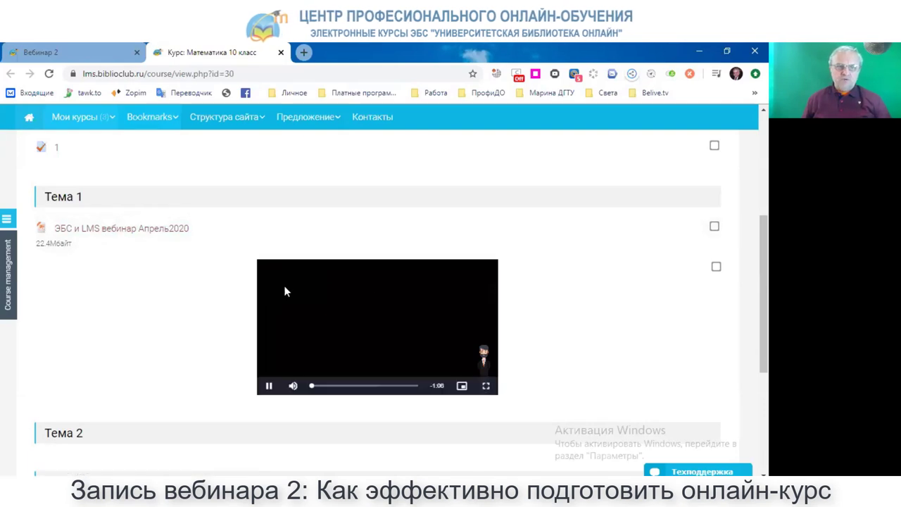
pyautogui.click(267, 389)
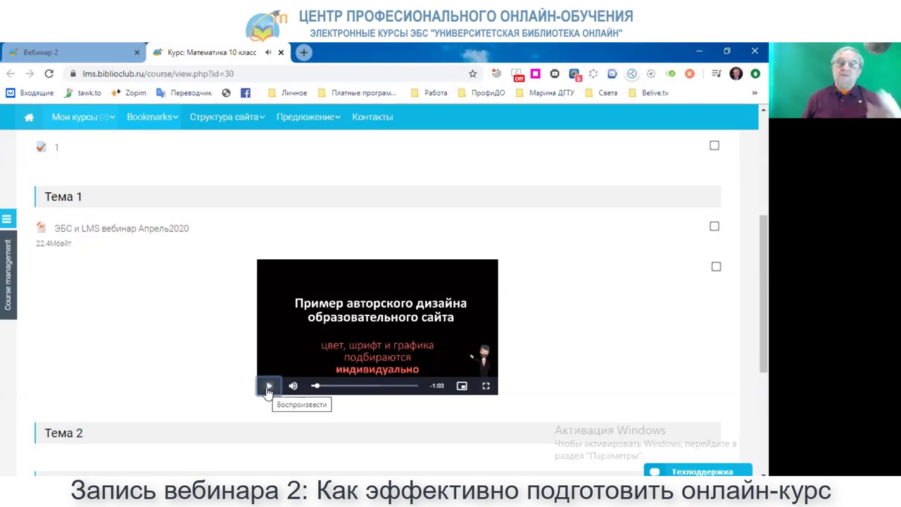
# - Turn on editing mode for the Математика 10 класс course from its course management options
pyautogui.scroll(3, 281, 373)
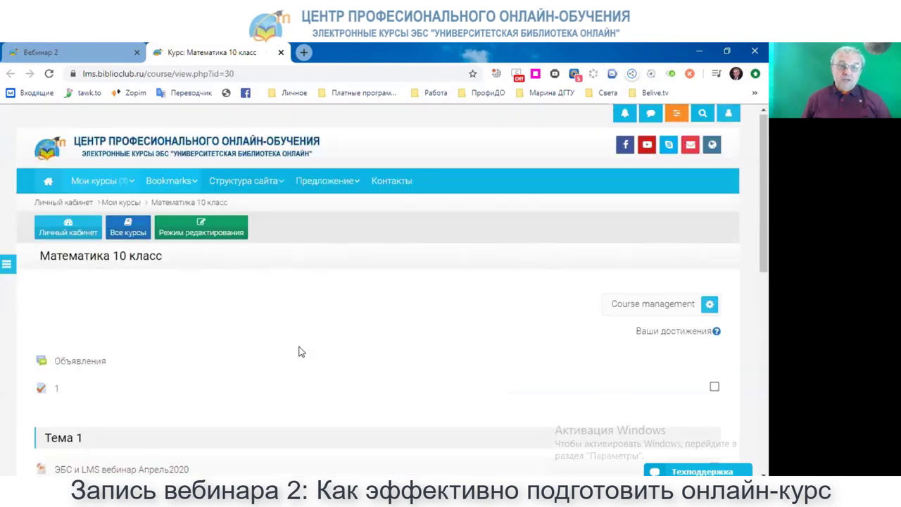
pyautogui.click(639, 304)
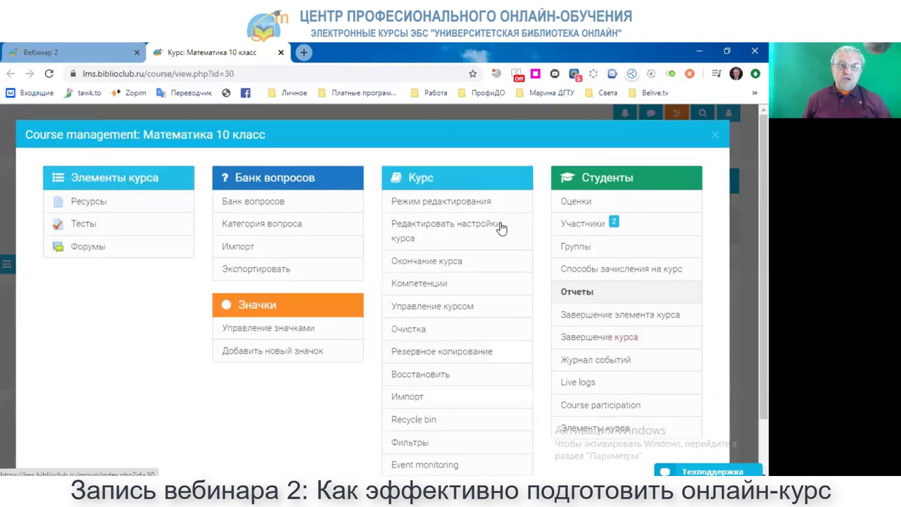
pyautogui.click(466, 204)
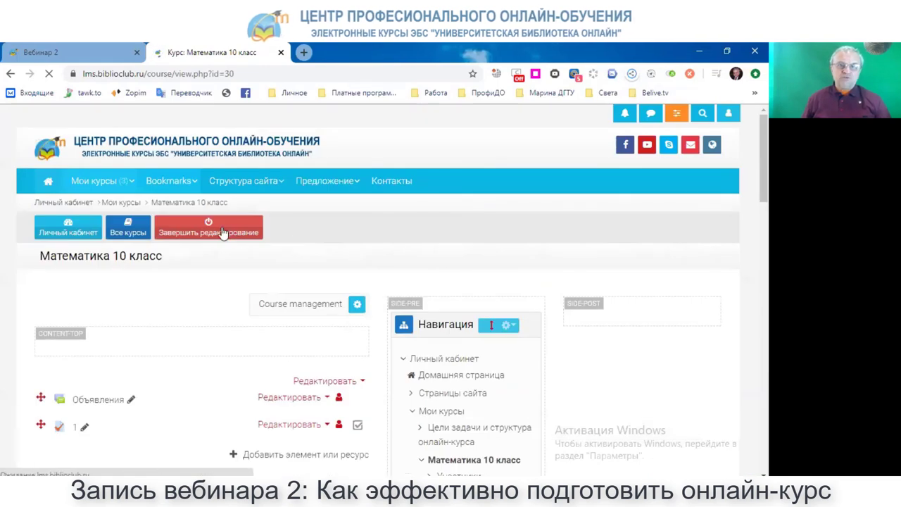
pyautogui.scroll(-1, 222, 232)
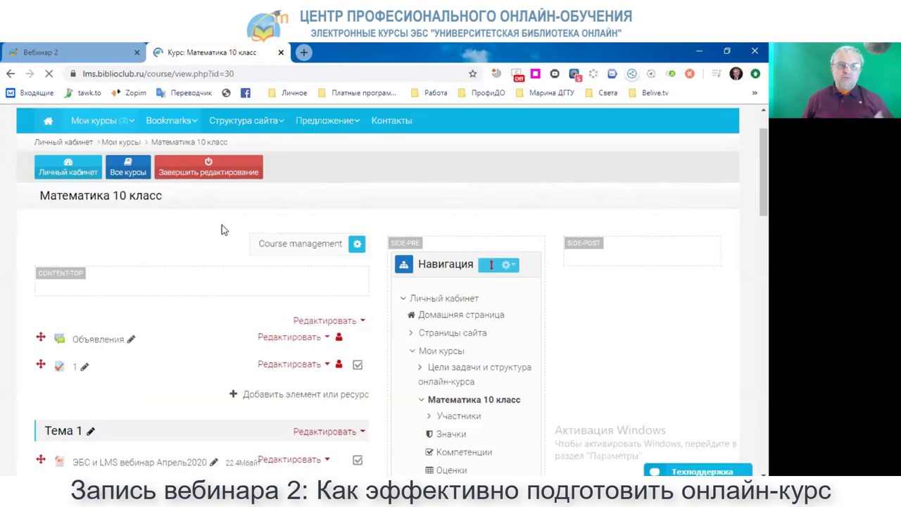
pyautogui.scroll(-2, 223, 229)
pyautogui.scroll(-4, 222, 229)
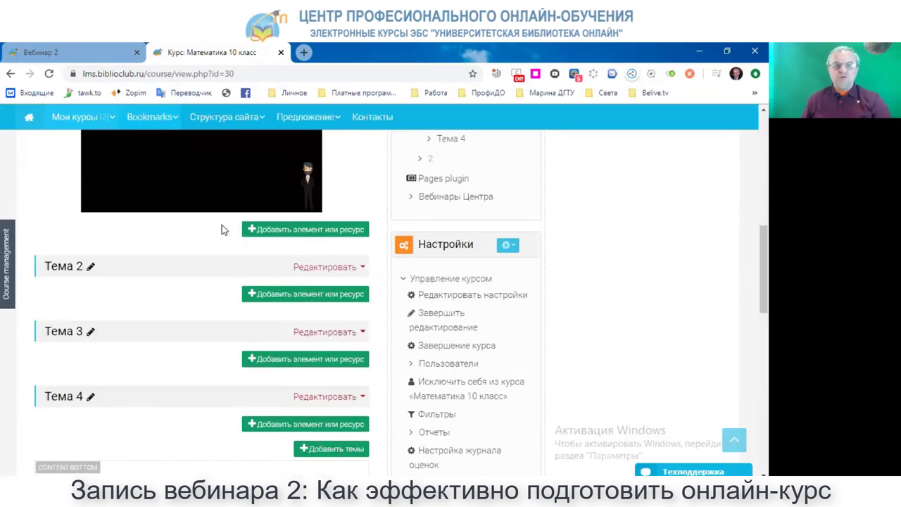
# - Switch to the File Explorer window showing the Финунивер folder and open the Загрузки folder
pyautogui.hotkey('alt', 'Tab')
pyautogui.press('Tab')
pyautogui.press('Tab')
pyautogui.press('Tab')
pyautogui.press('Tab')
pyautogui.press('Tab')
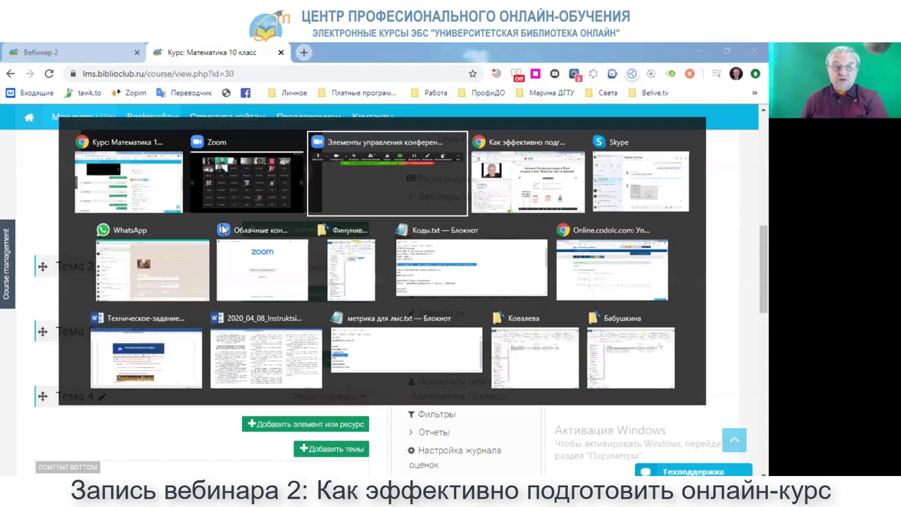
pyautogui.press('Tab')
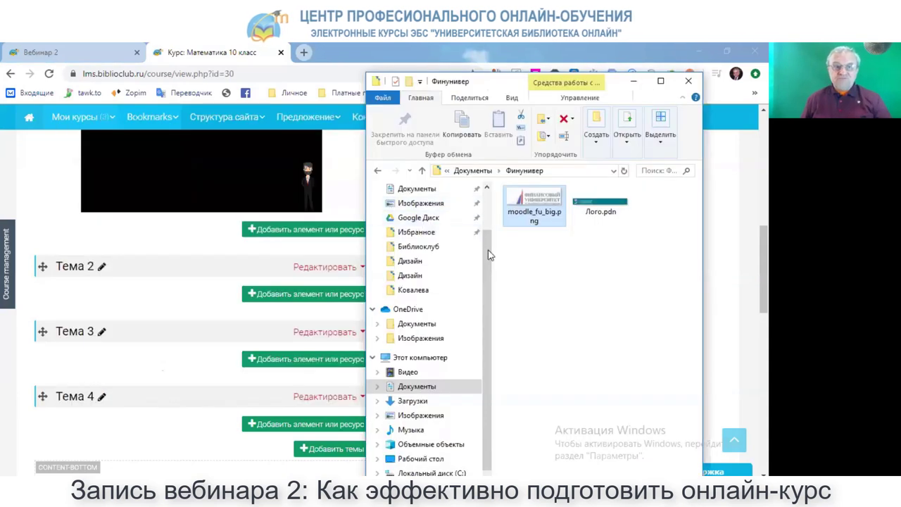
pyautogui.scroll(2, 458, 225)
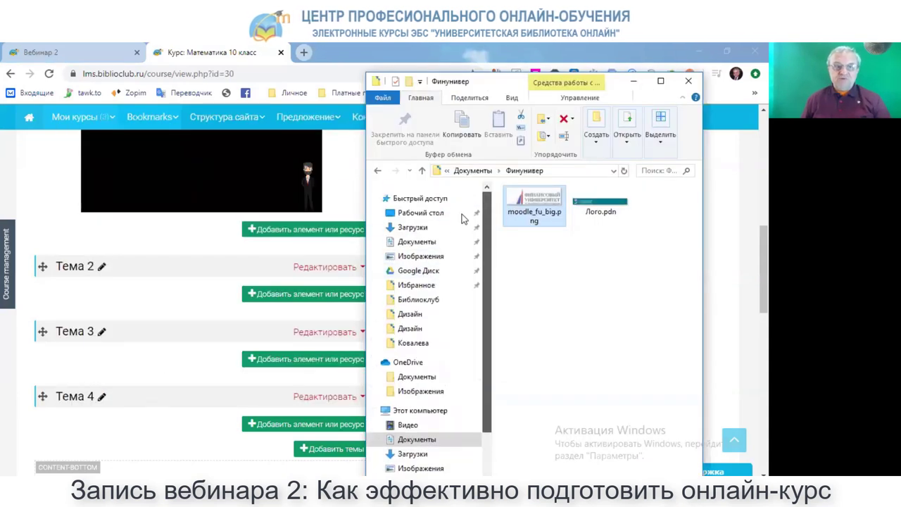
pyautogui.click(422, 228)
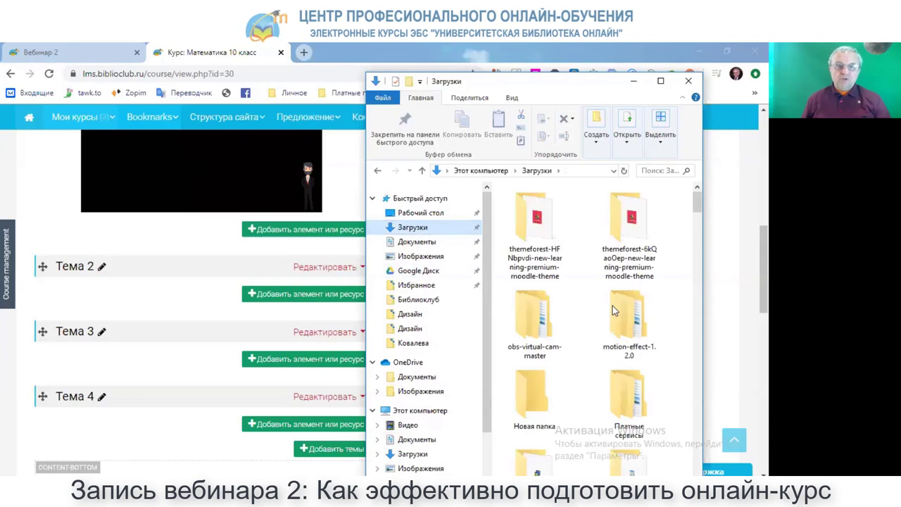
# - Go up from Загрузки to Этот компьютер and open the Видео folder in File Explorer
pyautogui.click(484, 174)
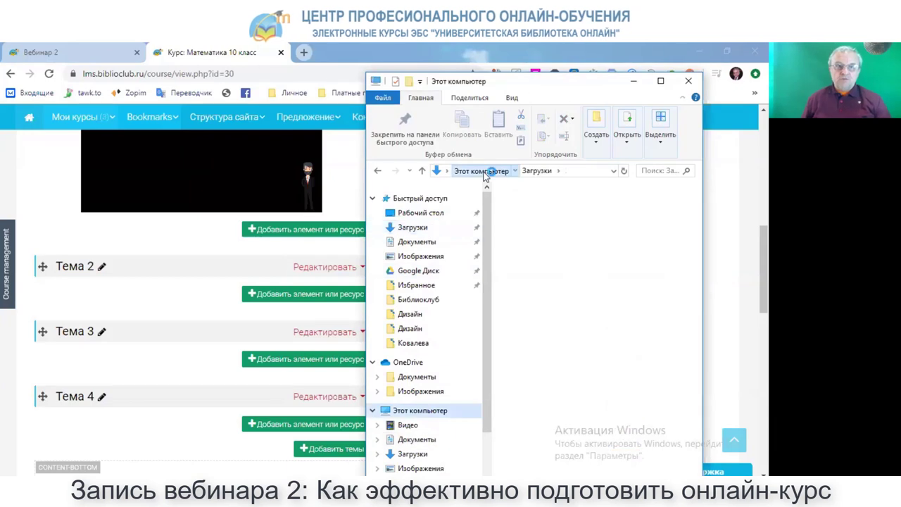
pyautogui.click(541, 221)
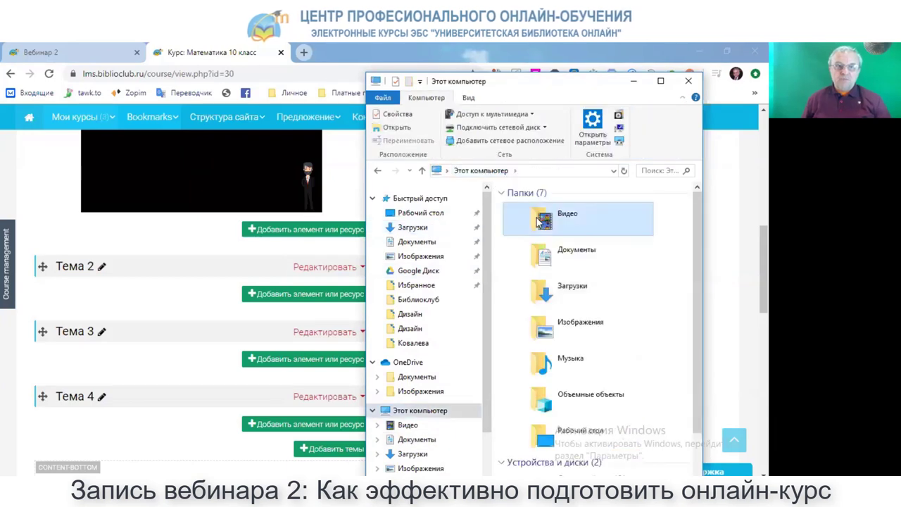
pyautogui.doubleClick(540, 221)
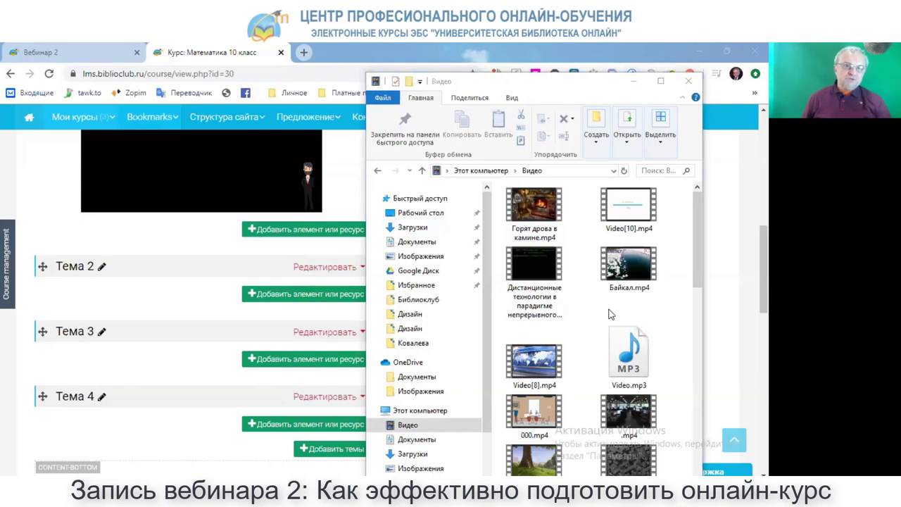
# - Upload Video.mp3 from the Видео folder into Тема 3, using the option «Добавить изображение на страницу курса»
pyautogui.click(629, 359)
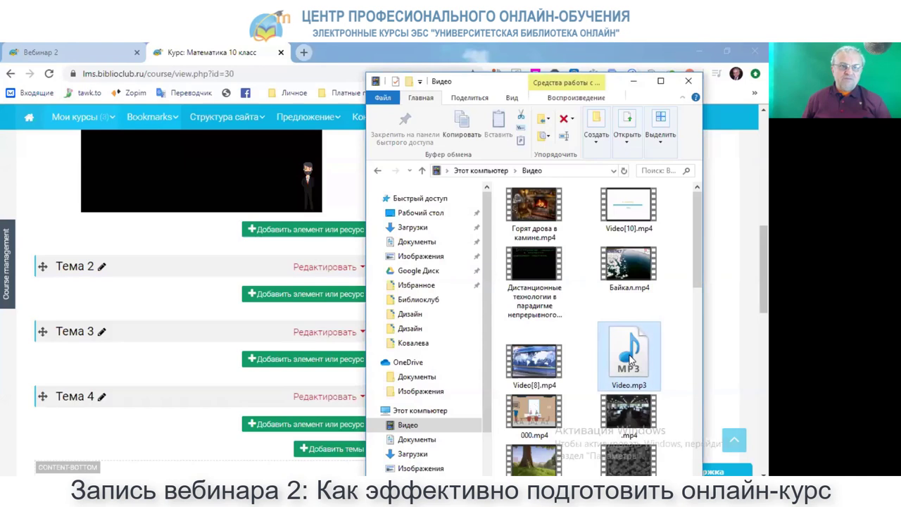
pyautogui.moveTo(630, 359); pyautogui.dragTo(78, 365)
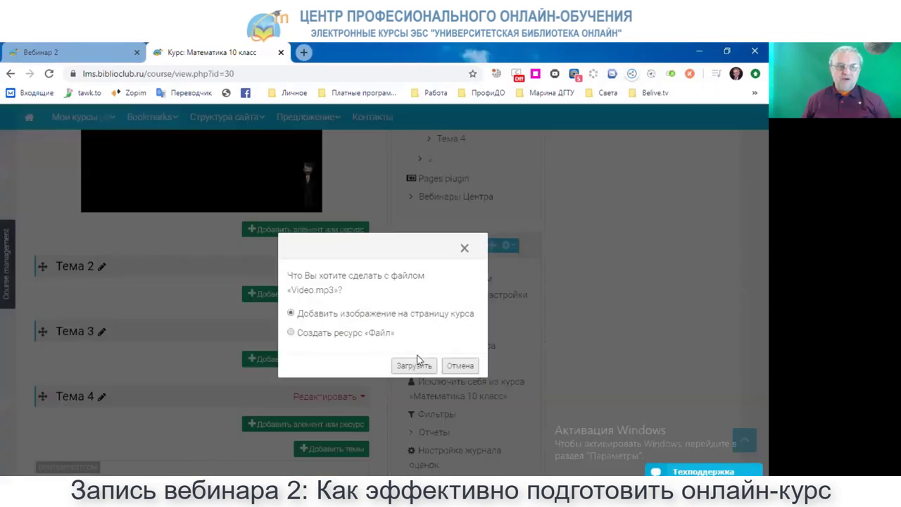
pyautogui.click(421, 364)
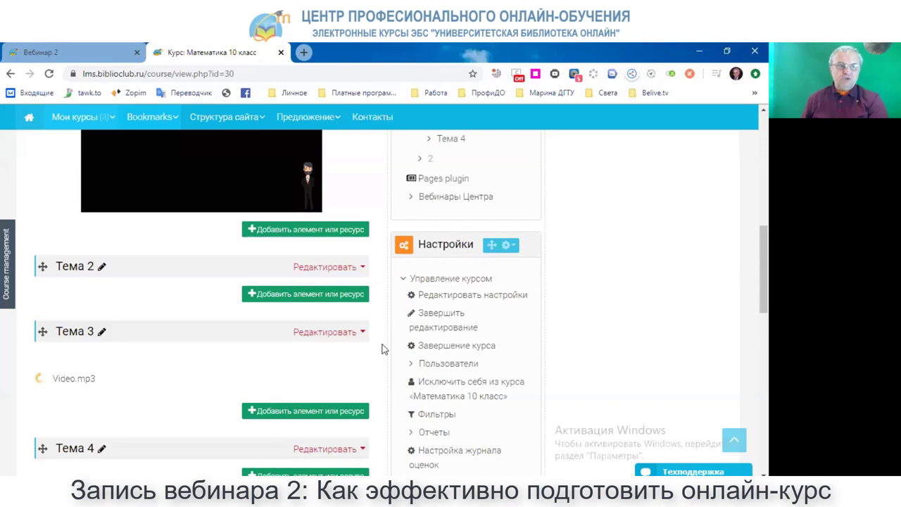
# - Return to the Видео folder and upload 000.mp4 into Тема 2 with the option «Добавить изображение на страницу курса»
pyautogui.hotkey('alt', 'Tab')
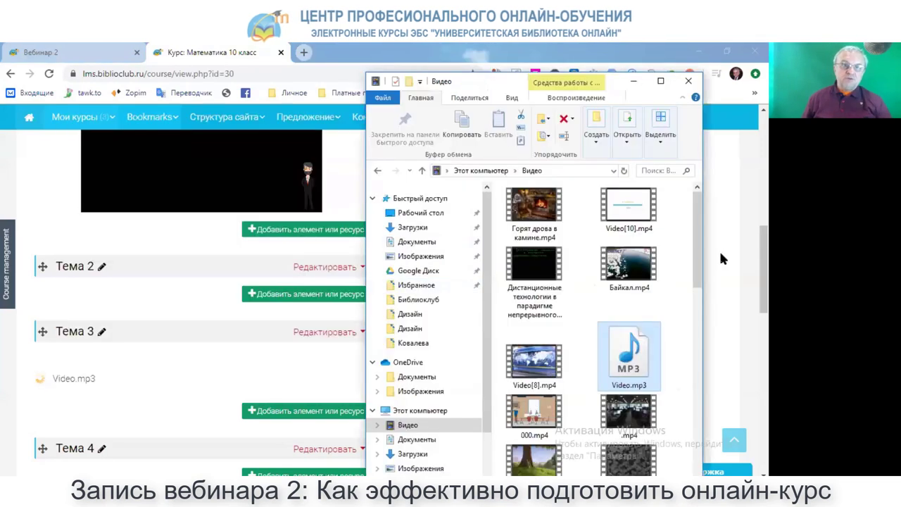
pyautogui.moveTo(700, 245); pyautogui.dragTo(700, 278)
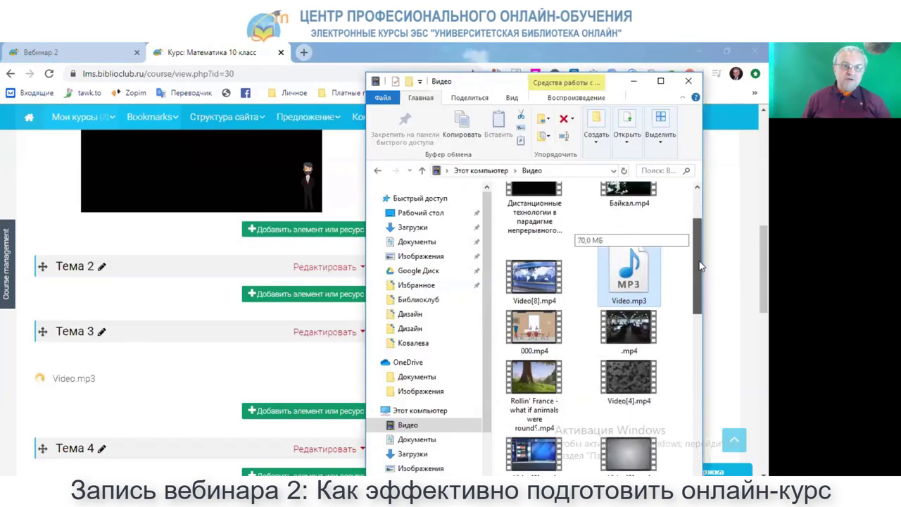
pyautogui.click(541, 325)
pyautogui.moveTo(540, 325); pyautogui.dragTo(87, 306)
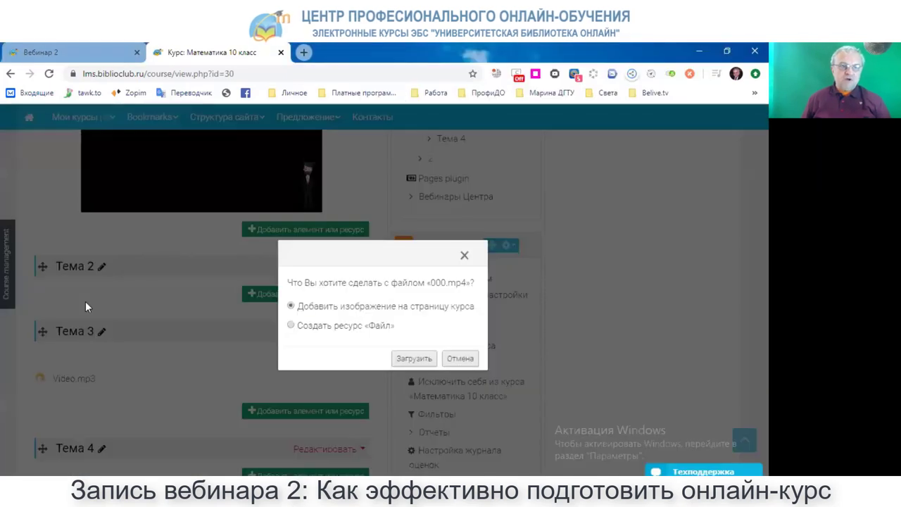
pyautogui.click(414, 358)
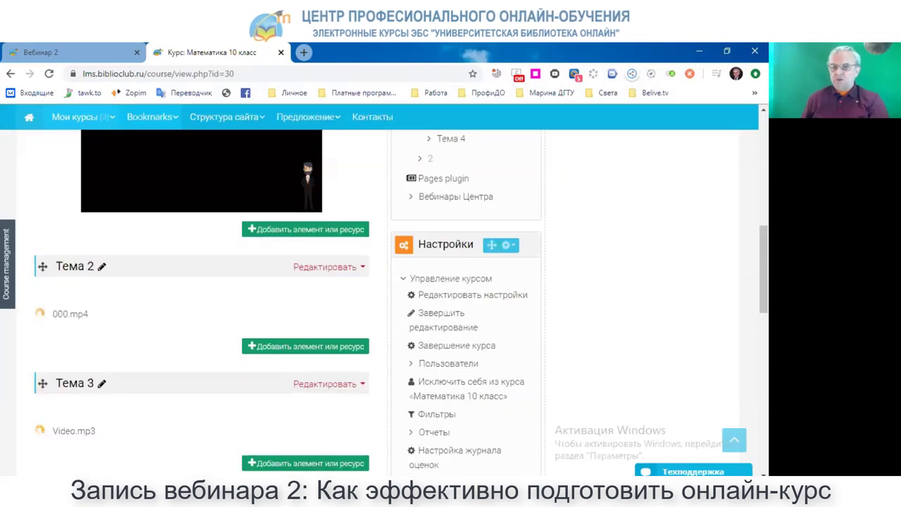
pyautogui.hotkey('alt', 'Tab')
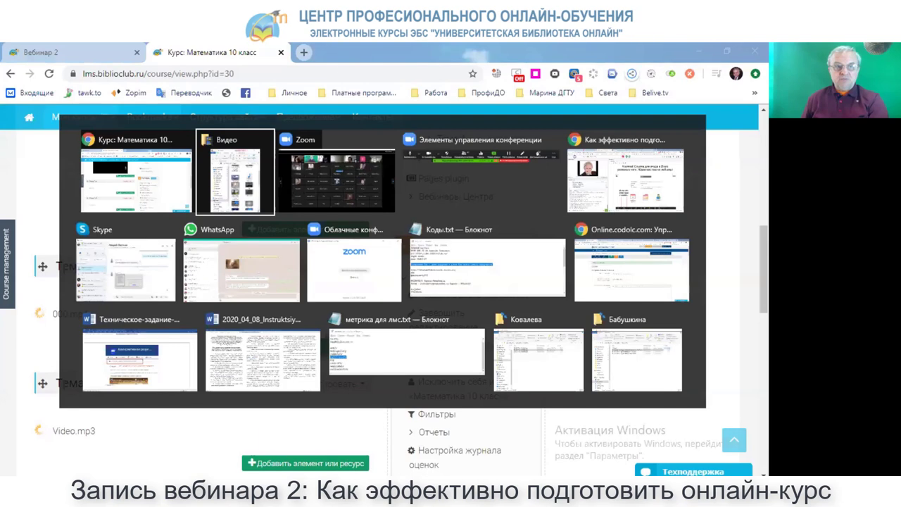
pyautogui.hotkey('alt', 'Tab')
pyautogui.hotkey('alt', 'Tab')
pyautogui.hotkey('alt', 'Tab')
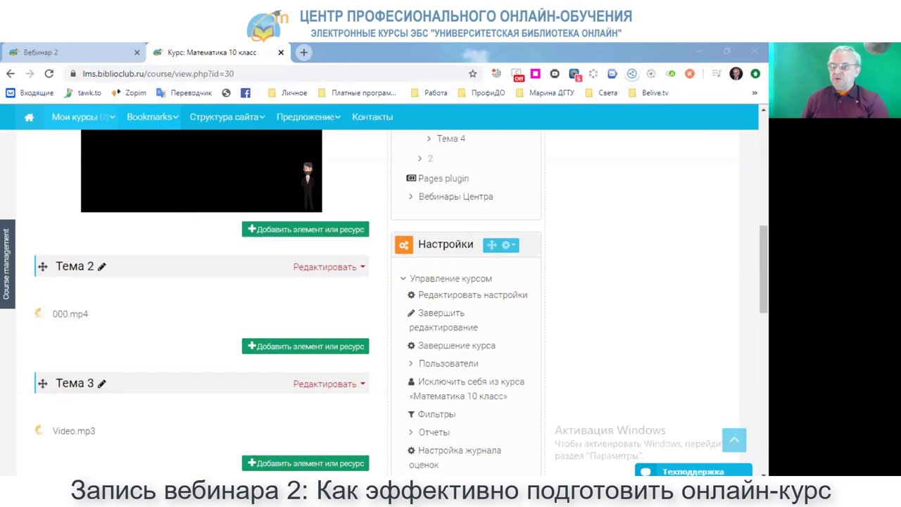
pyautogui.hotkey('alt', 'Tab')
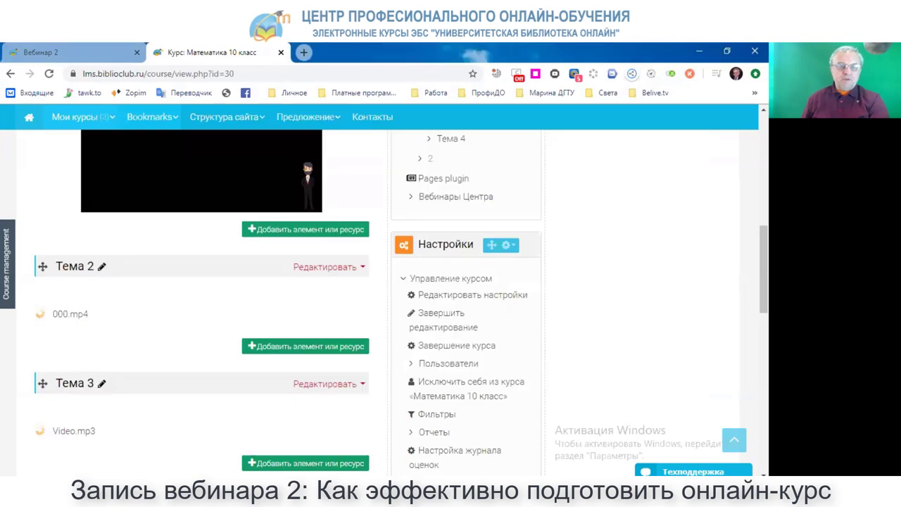
pyautogui.hotkey('alt', 'Tab')
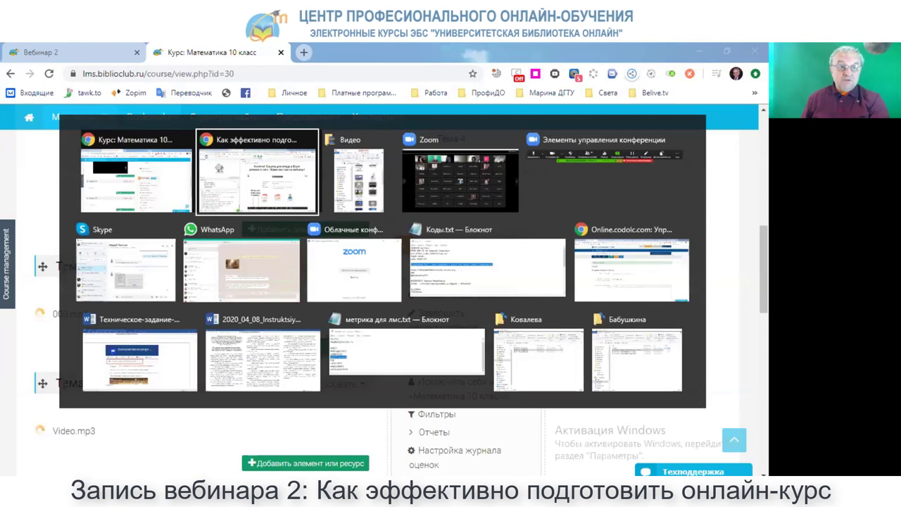
pyautogui.hotkey('alt', 'shift', 'Tab')
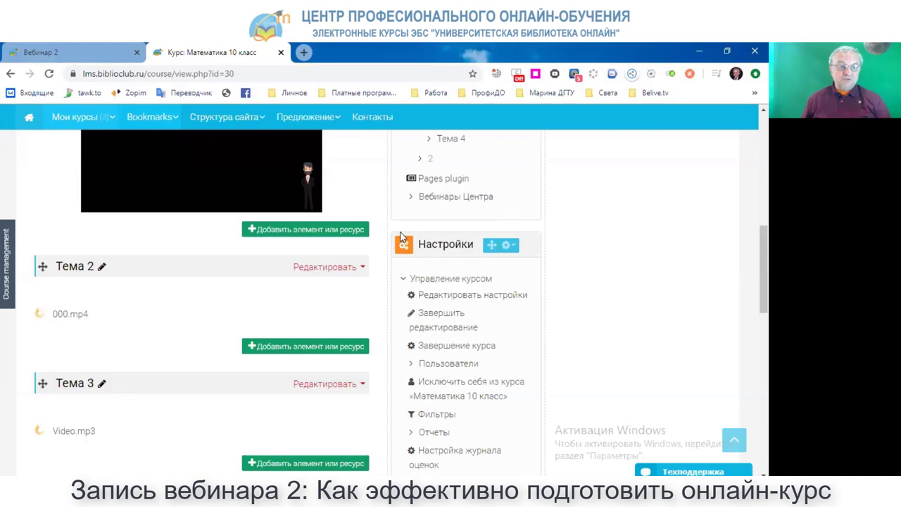
pyautogui.scroll(-1, 127, 301)
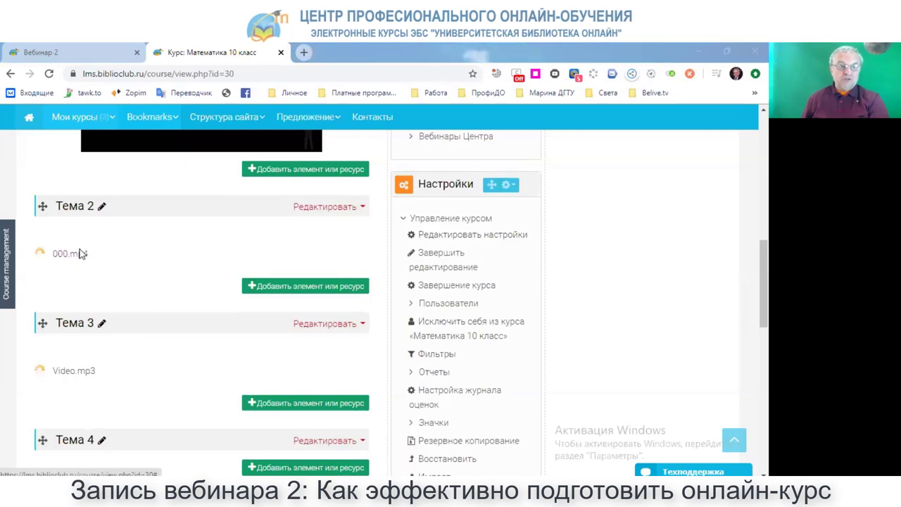
pyautogui.hotkey('alt', 'Tab')
pyautogui.hotkey('alt', 'Tab')
pyautogui.hotkey('alt', 'Tab')
pyautogui.press('Escape')
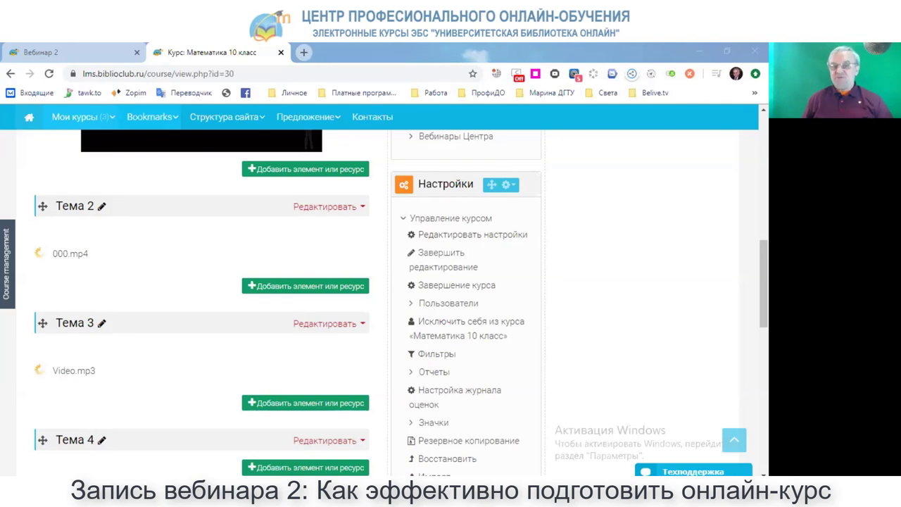
pyautogui.scroll(15, 483, 266)
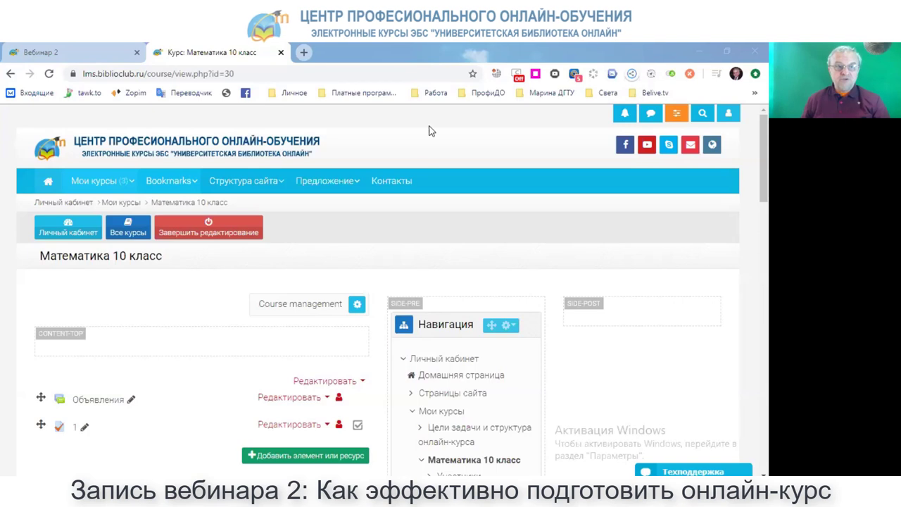
pyautogui.click(340, 185)
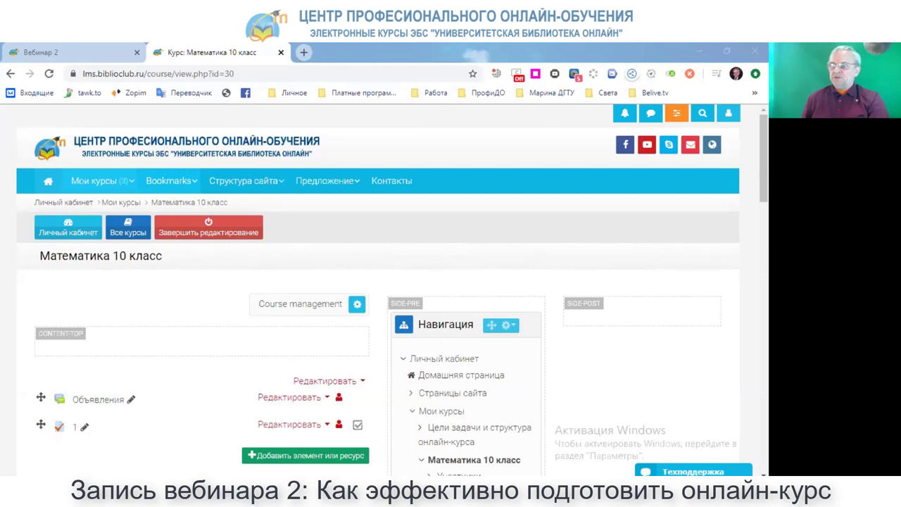
pyautogui.click(398, 257)
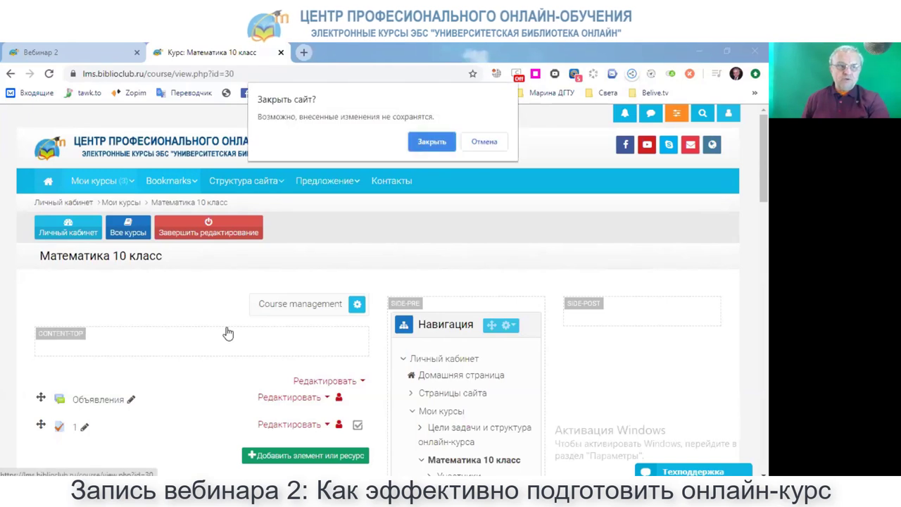
pyautogui.press('Escape')
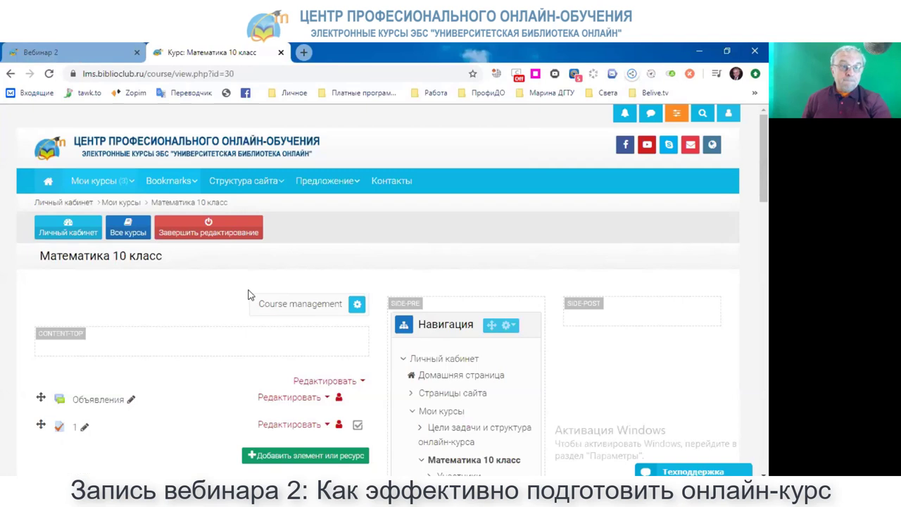
# - Reload the Математика 10 класс course page at the topics containing the uploaded media, confirming the reload
pyautogui.scroll(-3, 248, 295)
pyautogui.scroll(-5, 248, 295)
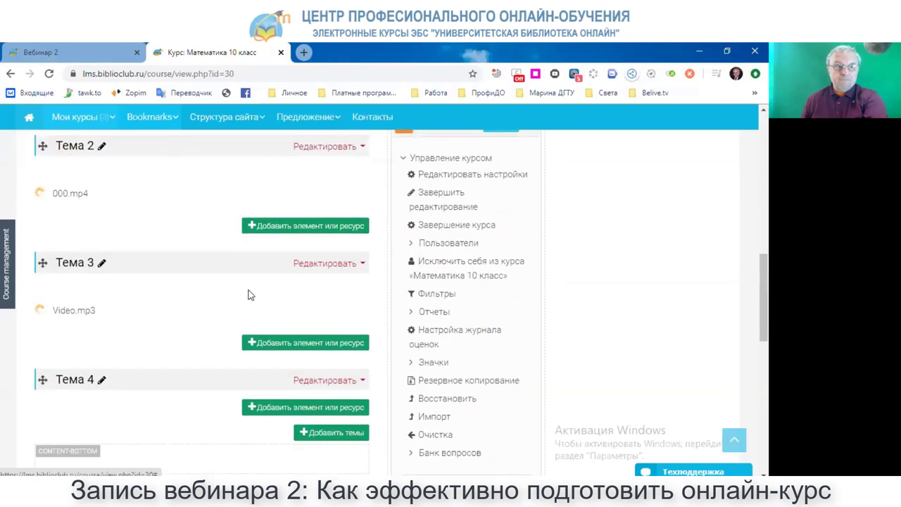
pyautogui.press('F5')
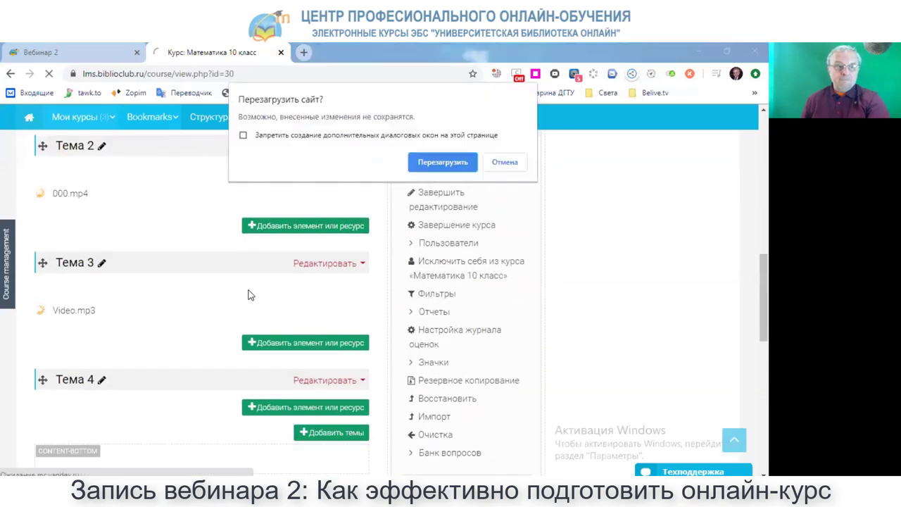
pyautogui.click(442, 162)
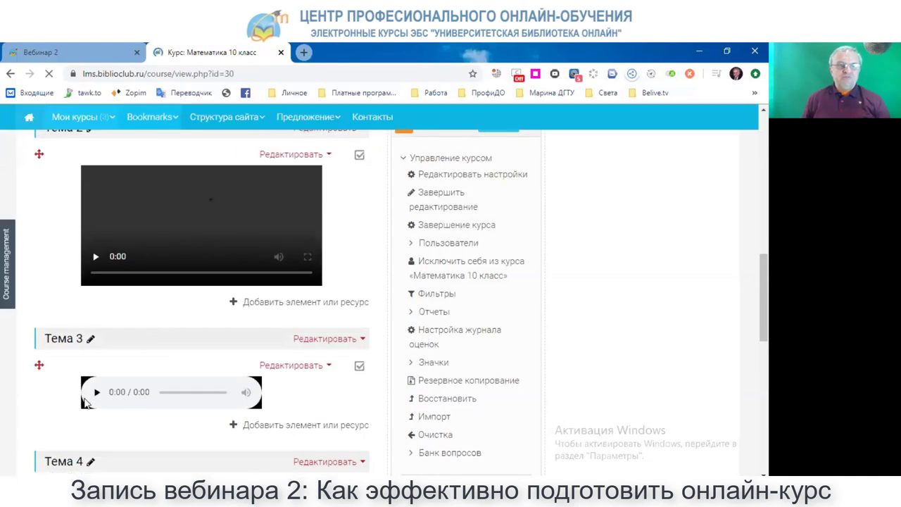
# - Play a few seconds of the audio embedded in Тема 3 and pause it
pyautogui.scroll(-3, 100, 387)
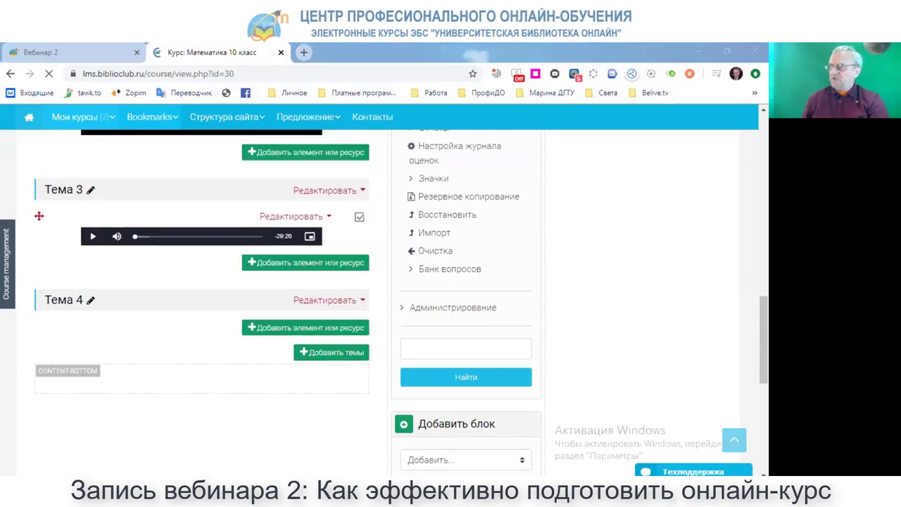
pyautogui.click(93, 240)
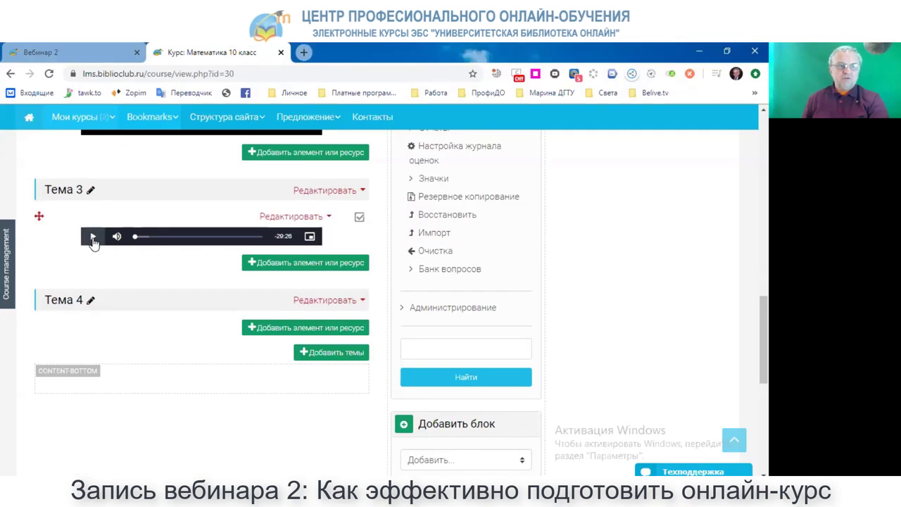
pyautogui.click(93, 240)
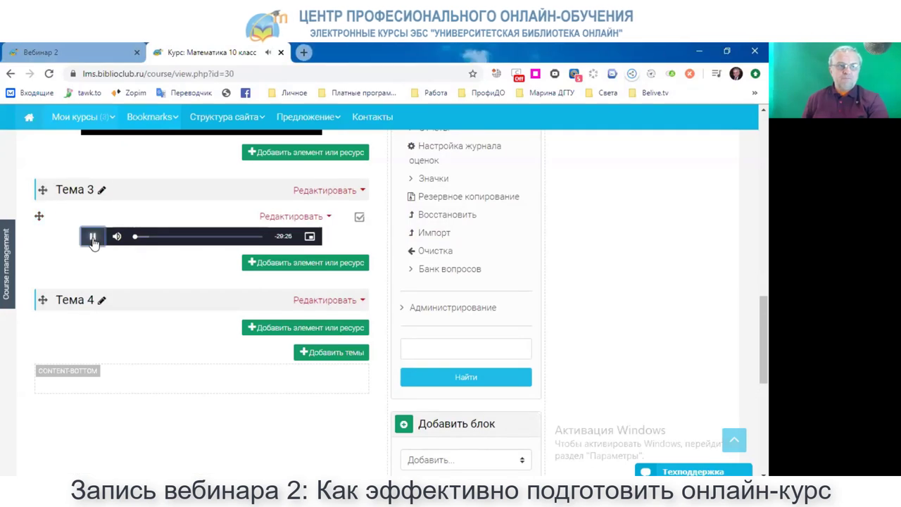
pyautogui.click(93, 238)
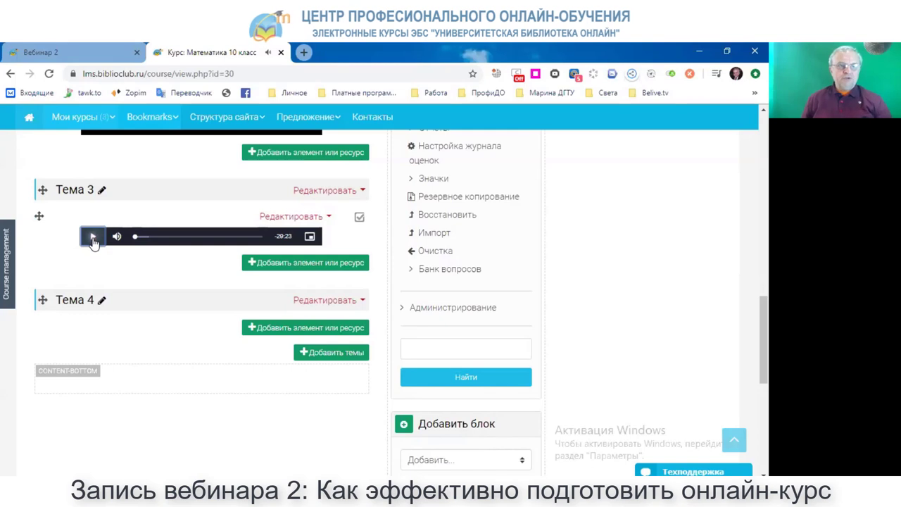
# - Play a few seconds of the video embedded in Тема 2 and pause it
pyautogui.scroll(1, 94, 242)
pyautogui.scroll(2, 94, 241)
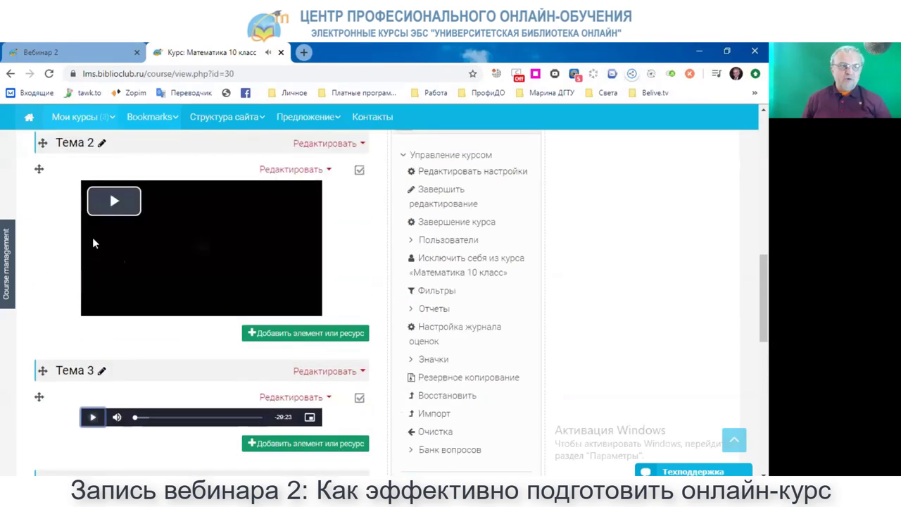
pyautogui.scroll(-1, 94, 241)
pyautogui.scroll(1, 93, 242)
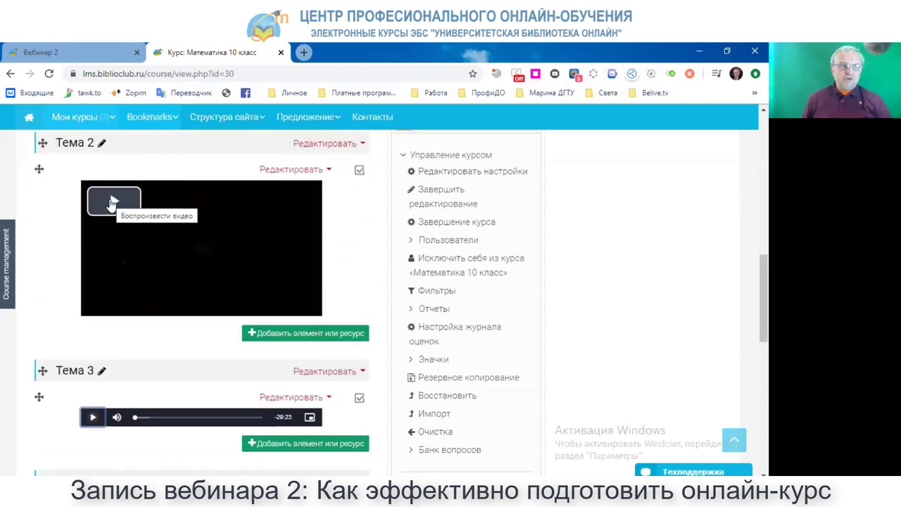
pyautogui.click(111, 202)
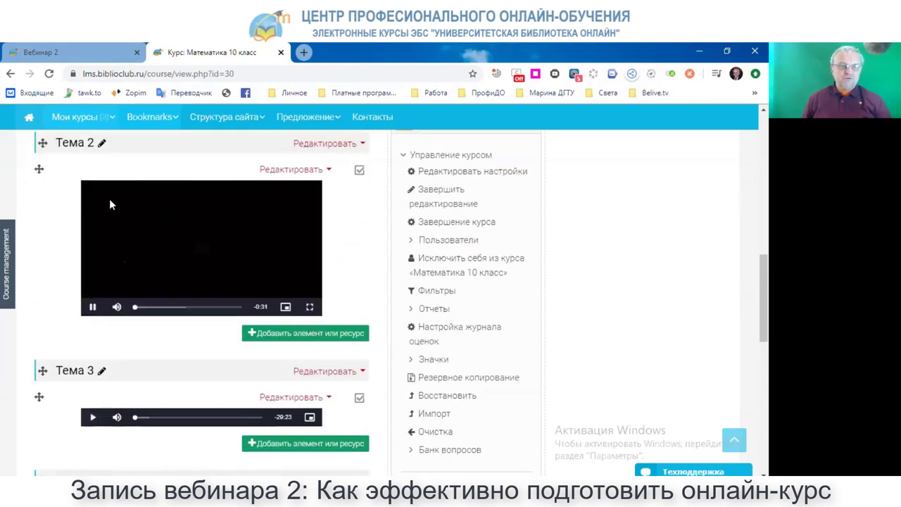
pyautogui.click(91, 314)
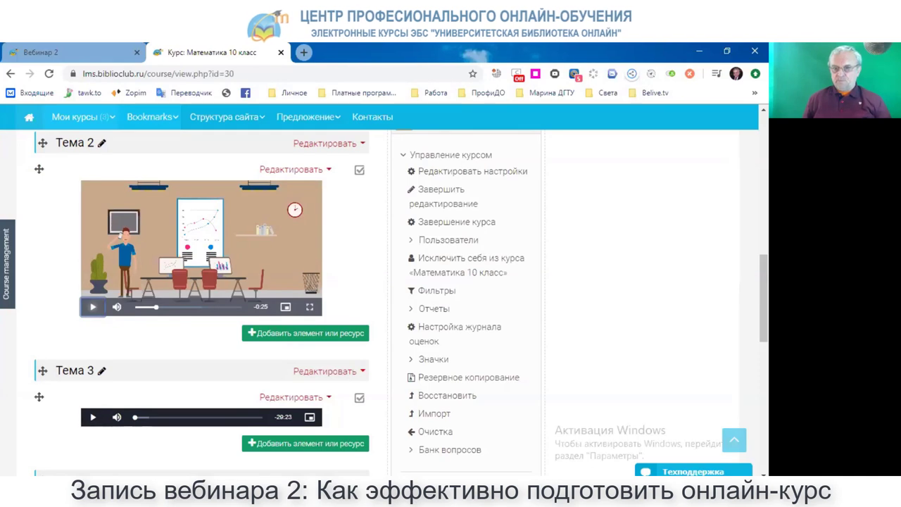
# - Switch back to the File Explorer window and open the Библиоклуб folder inside Документы
pyautogui.hotkey('alt', 'Tab')
pyautogui.hotkey('alt', 'Tab')
pyautogui.hotkey('alt', 'Tab')
pyautogui.hotkey('alt', 'Tab')
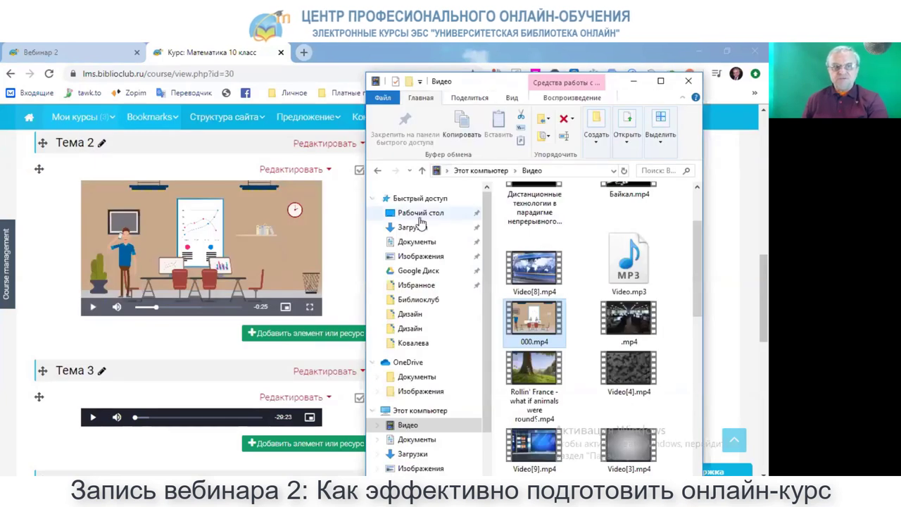
pyautogui.click(418, 242)
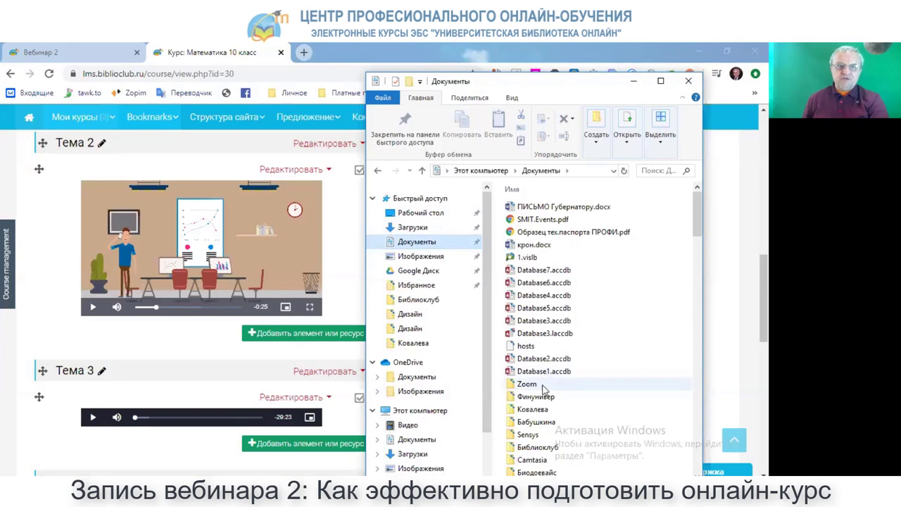
pyautogui.doubleClick(533, 449)
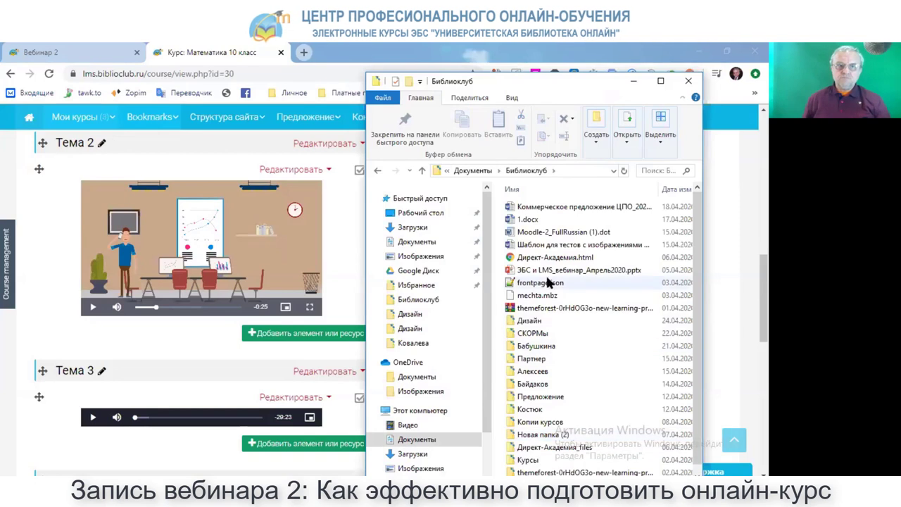
# - Open the Word template for tests with images from the Библиоклуб folder and collapse the ribbon
pyautogui.click(546, 247)
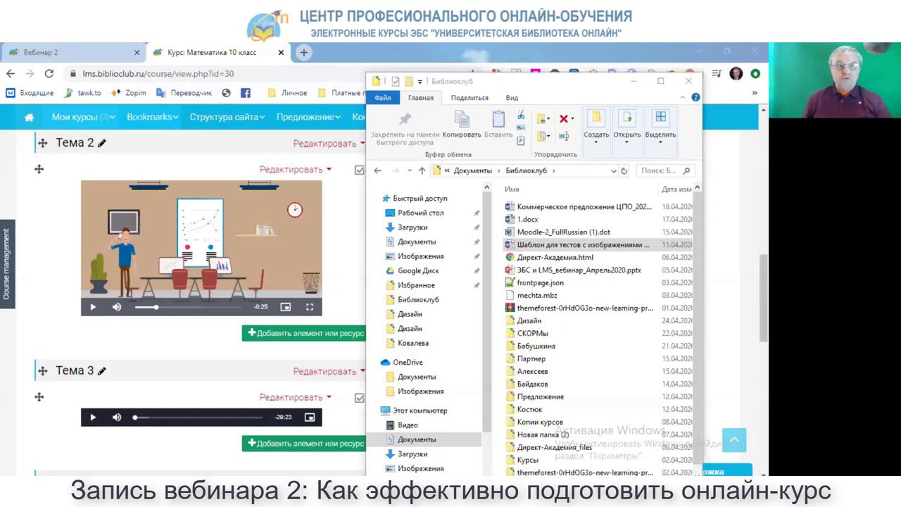
pyautogui.doubleClick(583, 244)
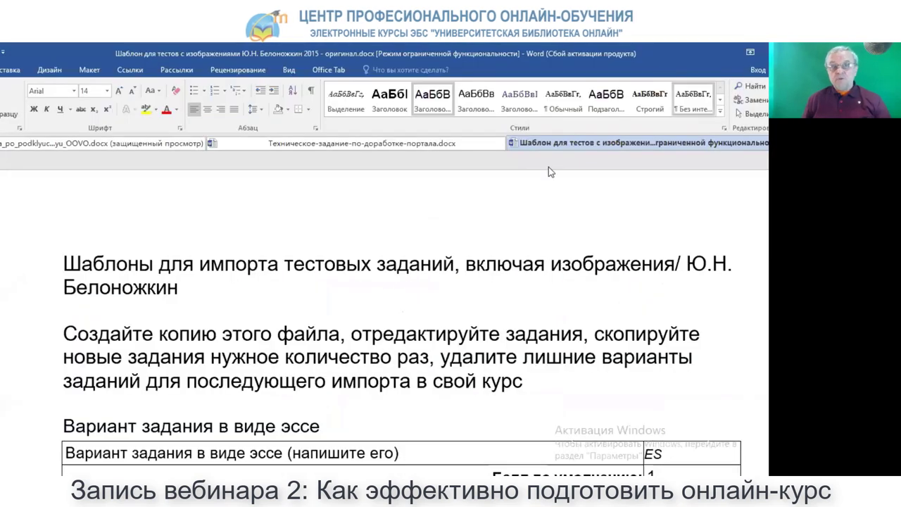
pyautogui.scroll(-2, 282, 211)
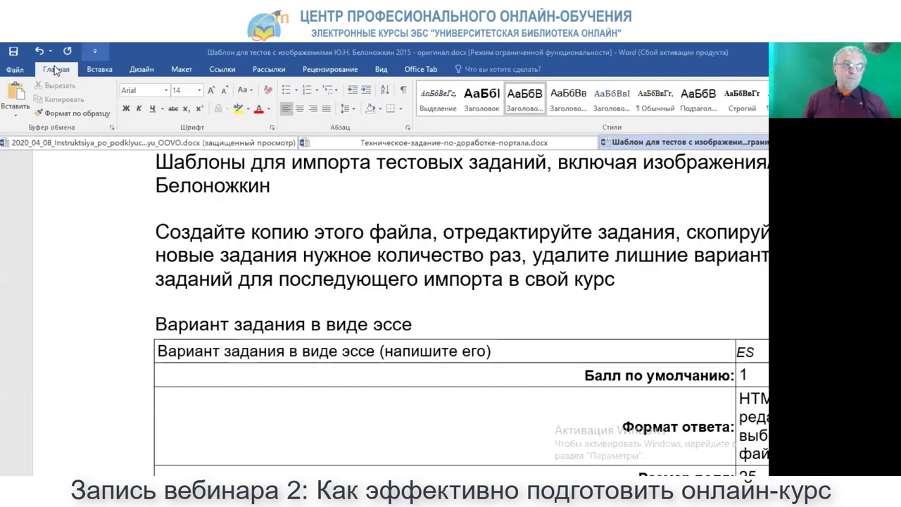
pyautogui.doubleClick(55, 69)
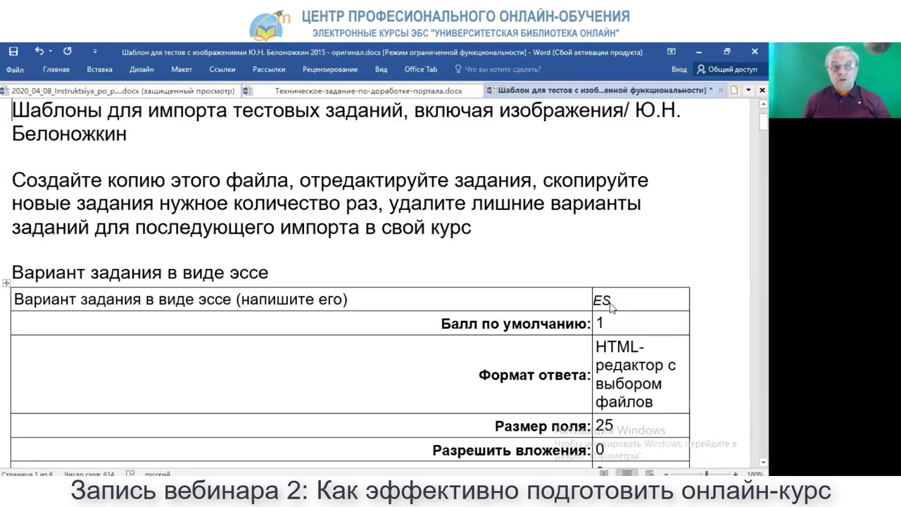
# - Highlight the author's surname in the document's title and clear the selection
pyautogui.scroll(3, 513, 276)
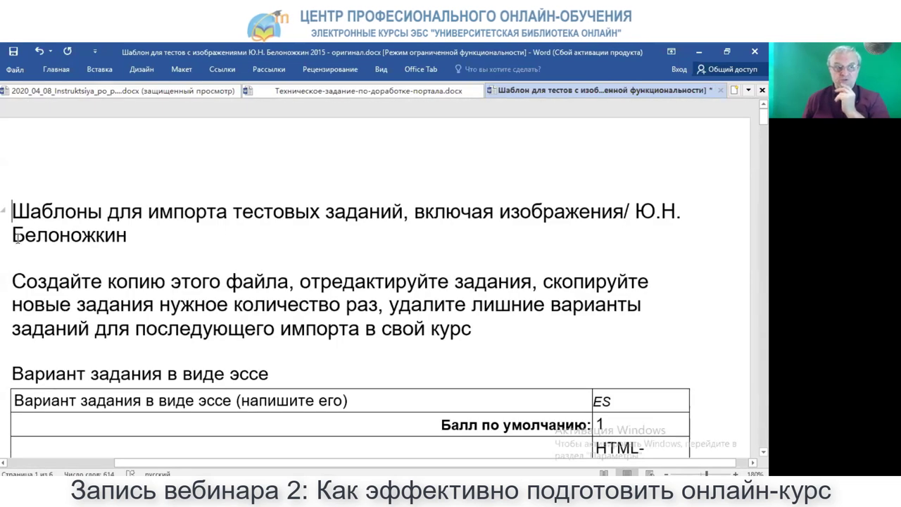
pyautogui.moveTo(14, 236); pyautogui.dragTo(131, 233)
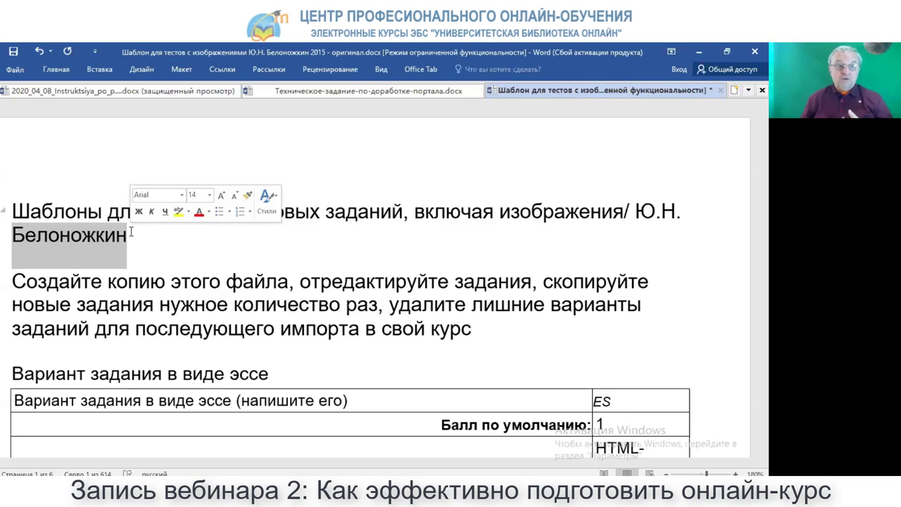
pyautogui.click(131, 232)
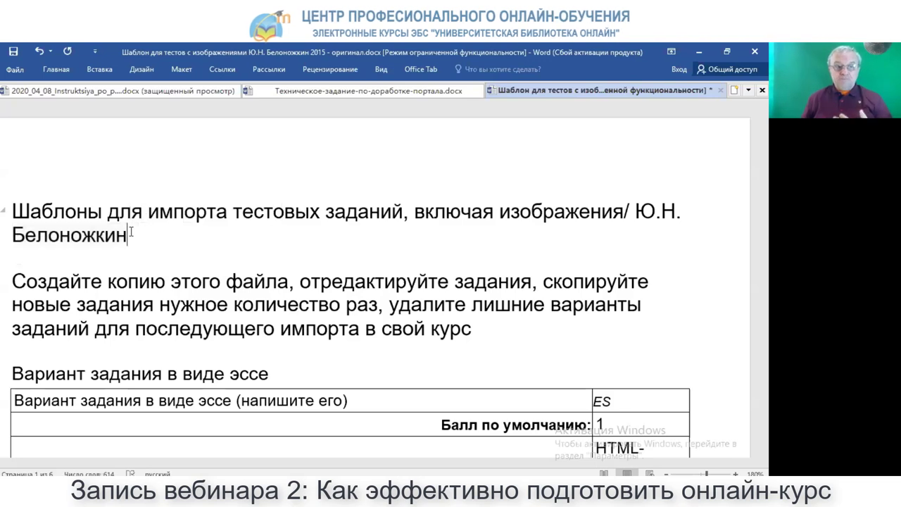
# - Review the "Вариант задания в виде эссе" template, highlighting its heading and whole table, and clear the selection
pyautogui.scroll(-1, 131, 232)
pyautogui.scroll(-5, 131, 232)
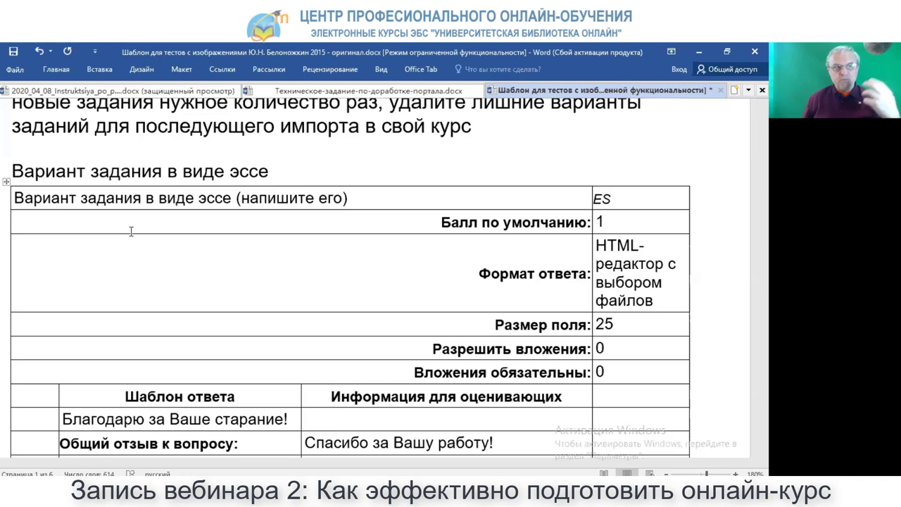
pyautogui.scroll(-3, 131, 231)
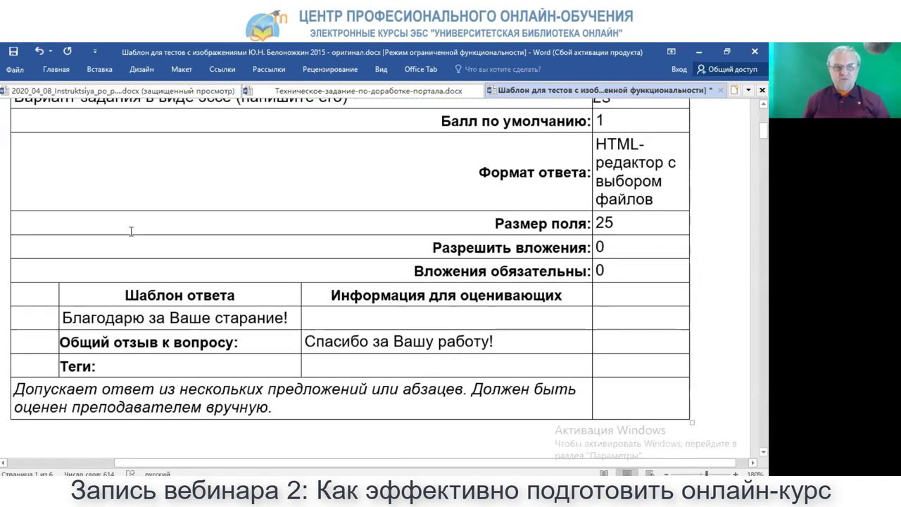
pyautogui.scroll(1, 131, 231)
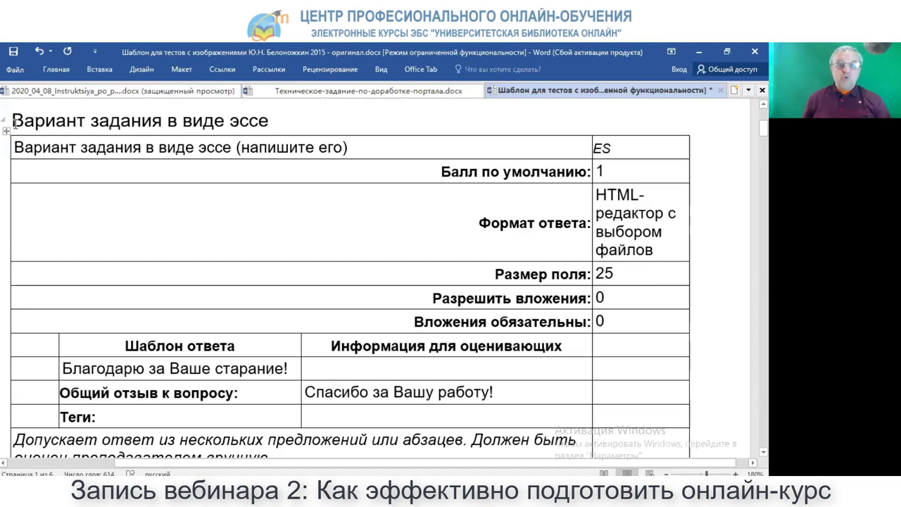
pyautogui.moveTo(14, 121); pyautogui.dragTo(264, 400)
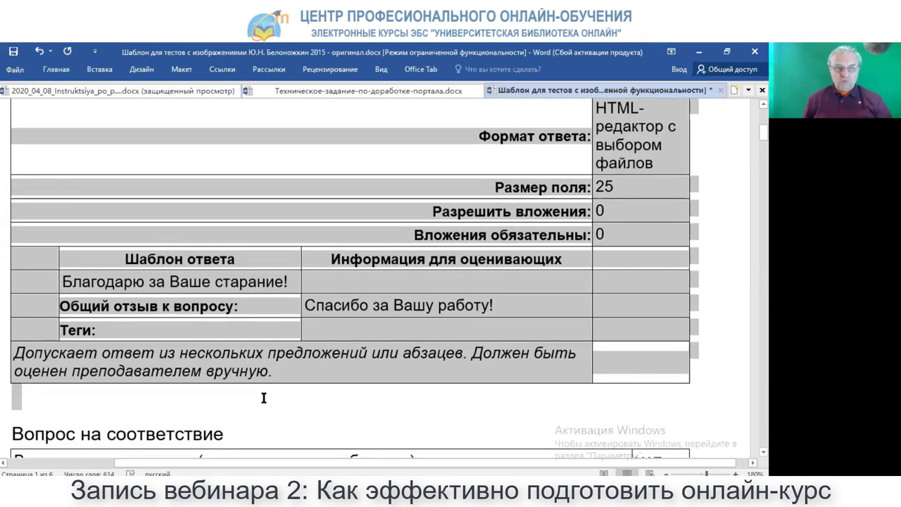
pyautogui.click(222, 352)
pyautogui.scroll(3, 184, 288)
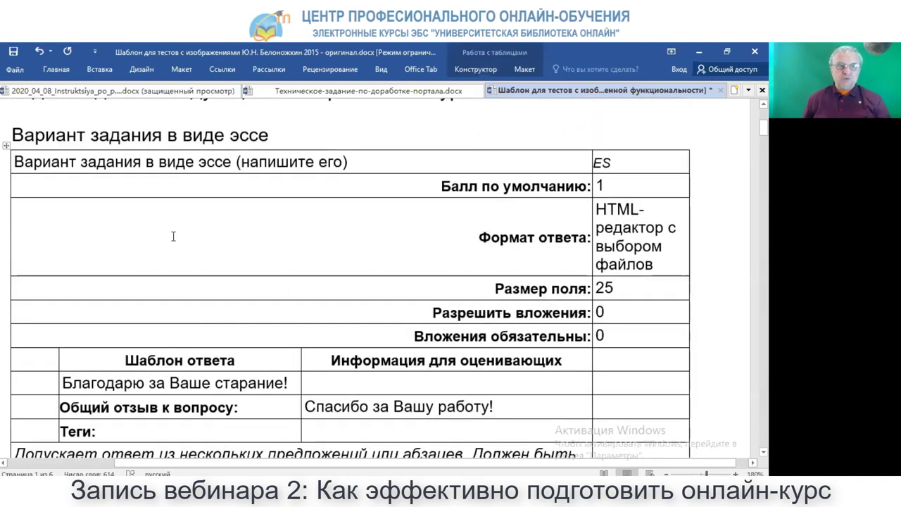
# - Point out the essay template's question text, the "Общий отзыв к вопросу" row and the default grade cell
pyautogui.moveTo(14, 162); pyautogui.dragTo(385, 158)
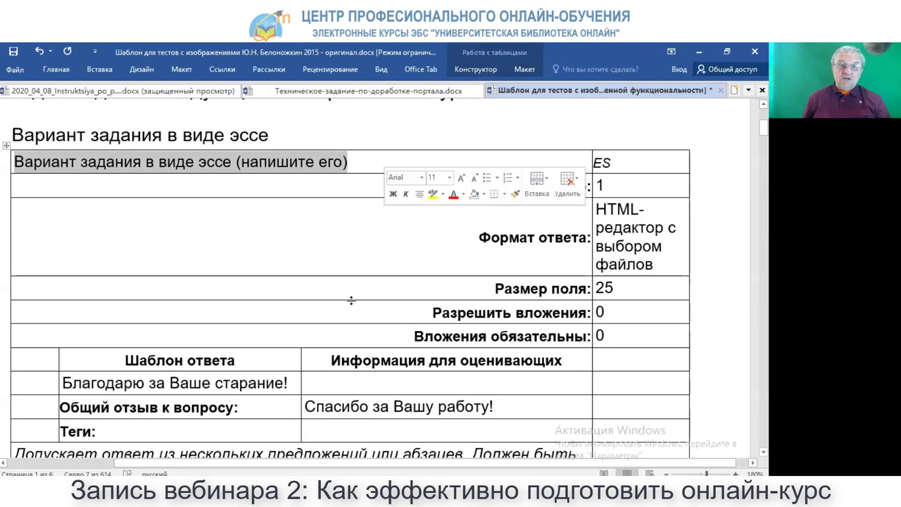
pyautogui.scroll(-3, 351, 300)
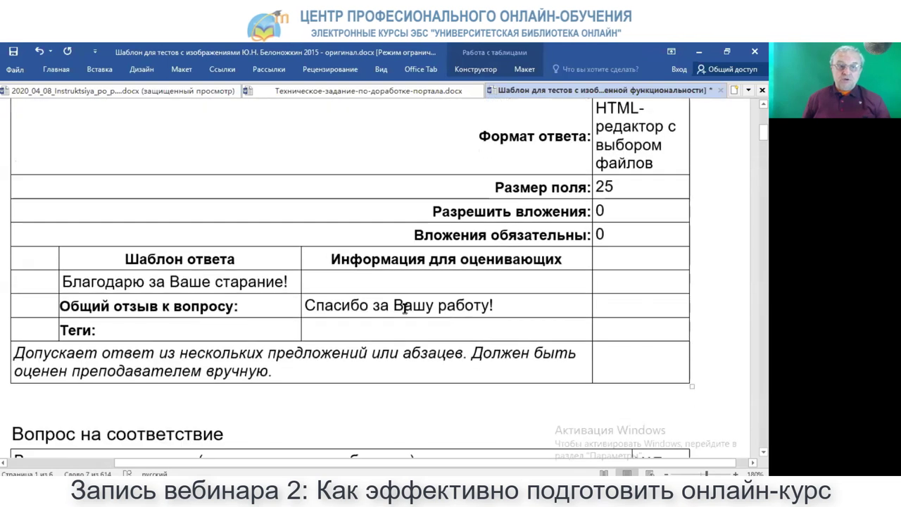
pyautogui.click(253, 307)
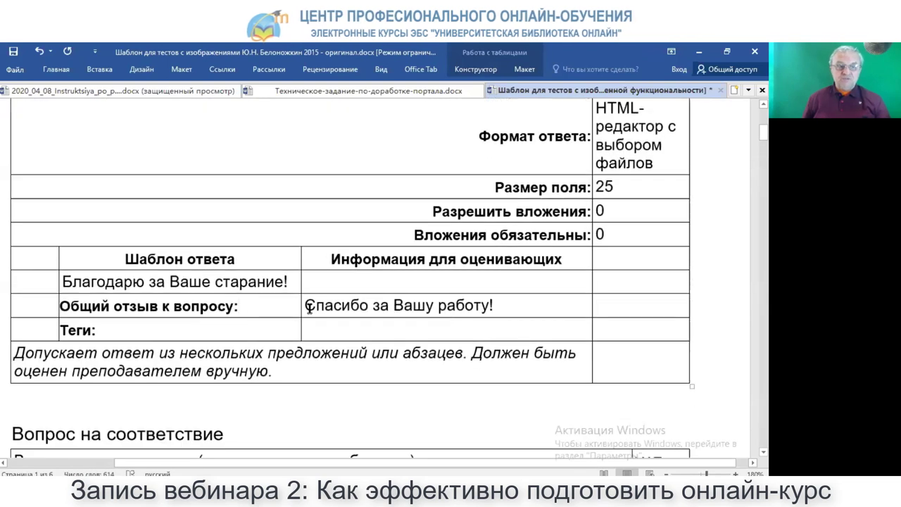
pyautogui.scroll(2, 309, 308)
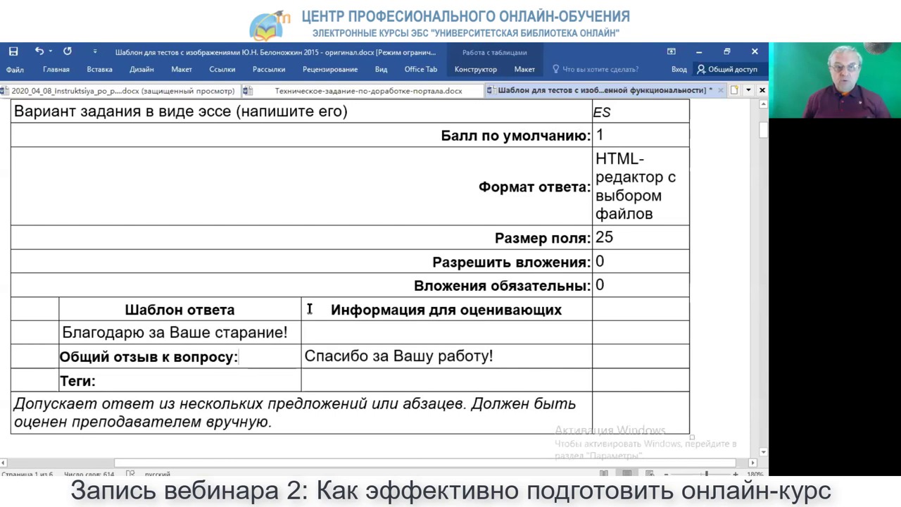
pyautogui.scroll(2, 309, 307)
pyautogui.click(606, 184)
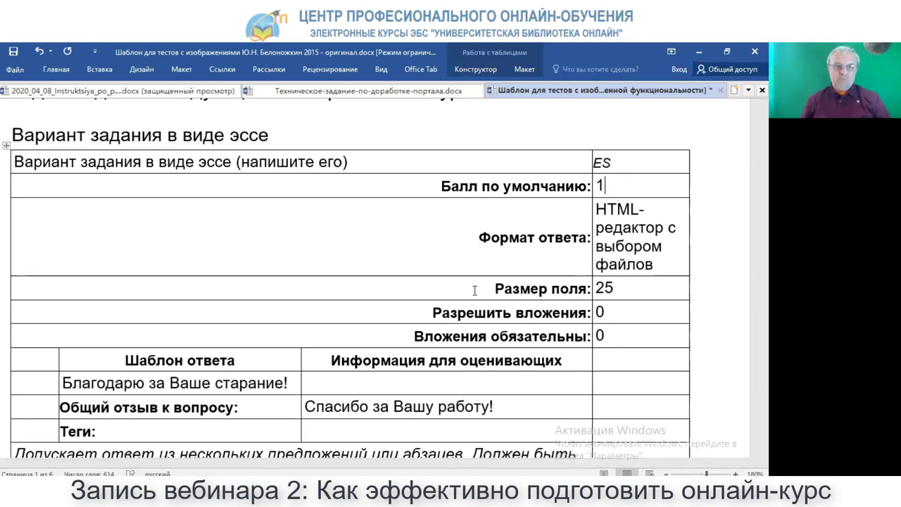
# - Find the "Вопрос на соответствие" template and highlight its heading together with the whole table
pyautogui.scroll(-5, 474, 290)
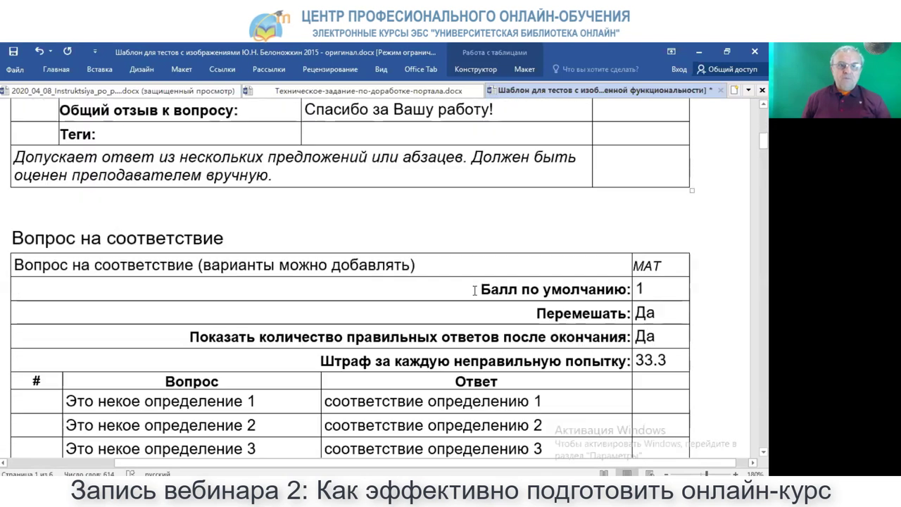
pyautogui.scroll(-2, 475, 290)
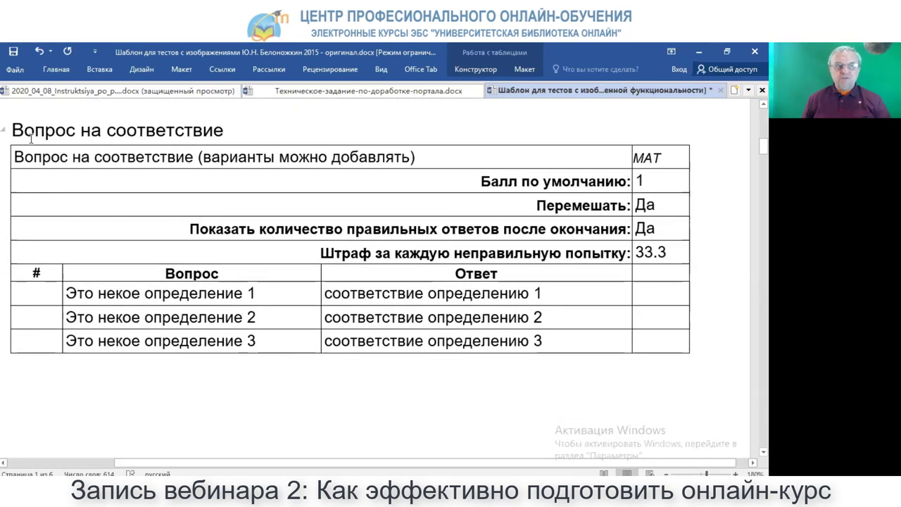
pyautogui.moveTo(13, 129); pyautogui.dragTo(124, 392)
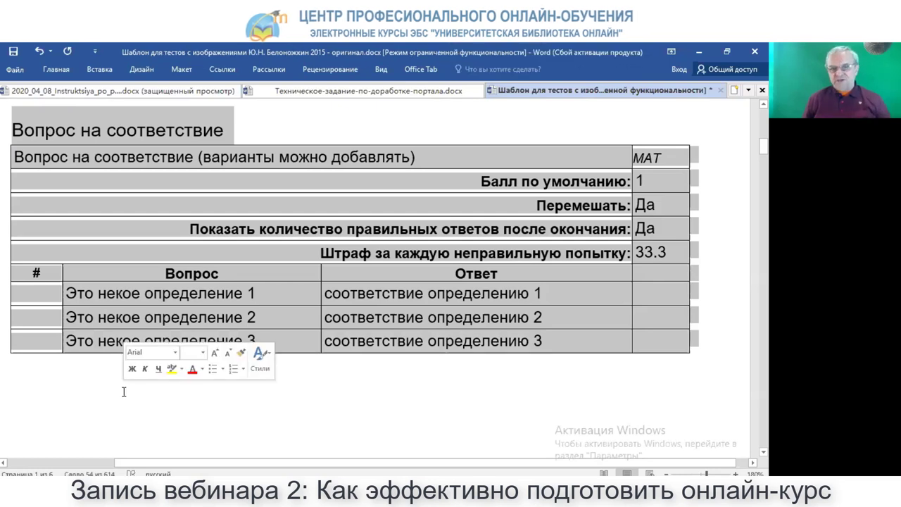
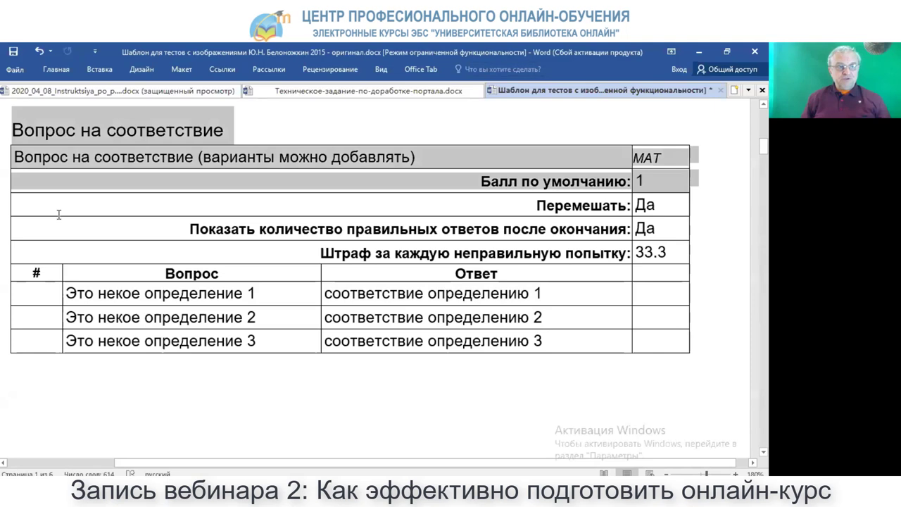
# - Extend the selection row by row from the "Вопрос на соответствие" heading through the table's last row and review the selected block
pyautogui.hotkey('shift', 'Down')
pyautogui.hotkey('shift', 'Down')
pyautogui.hotkey('shift', 'Down')
pyautogui.hotkey('shift', 'Down')
pyautogui.hotkey('shift', 'Down')
pyautogui.hotkey('shift', 'Down')
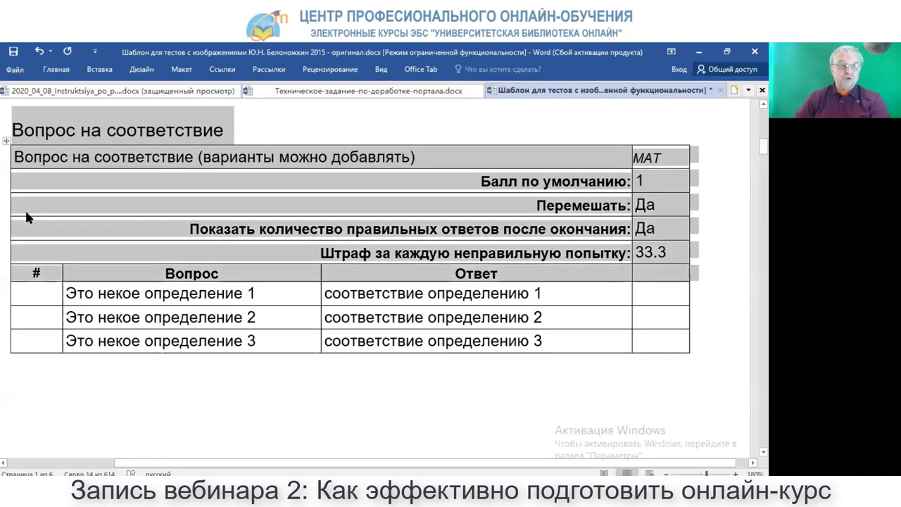
pyautogui.hotkey('shift', 'Down')
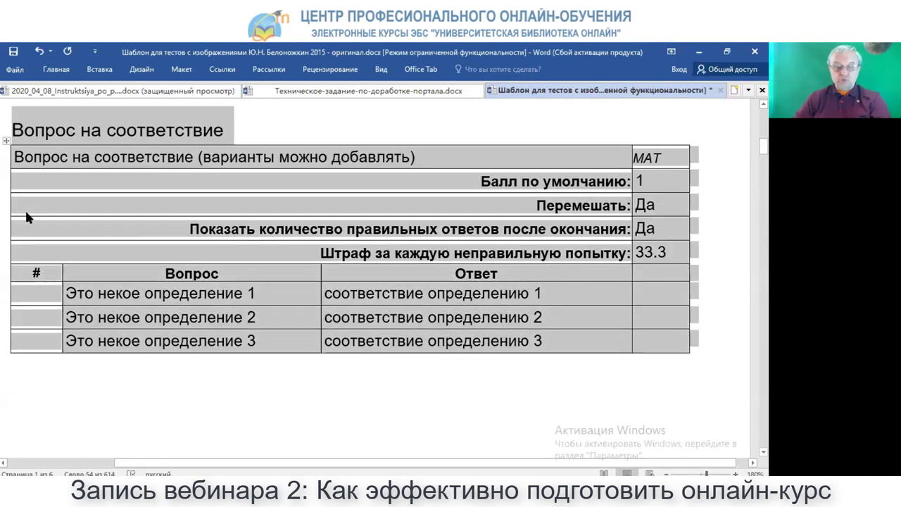
pyautogui.hotkey('shift', 'Up')
pyautogui.scroll(-3, 26, 214)
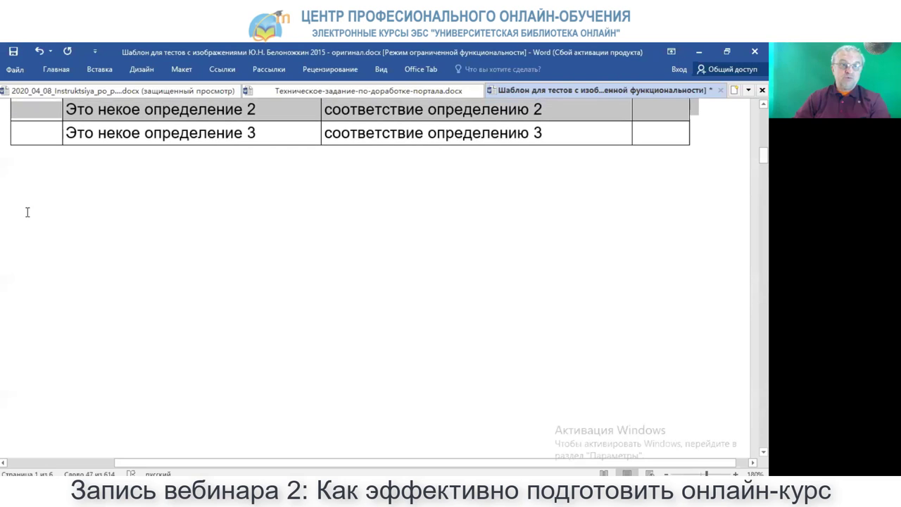
pyautogui.hotkey('shift', 'Down')
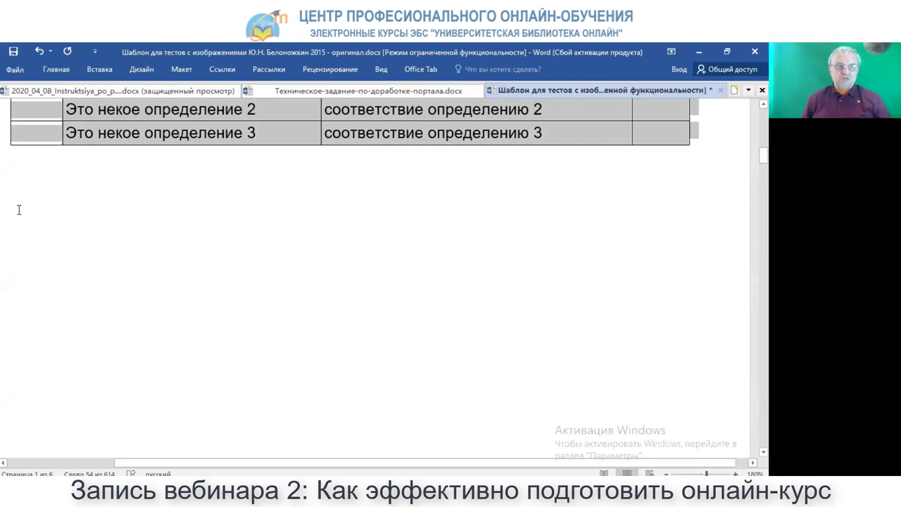
pyautogui.scroll(2, 20, 213)
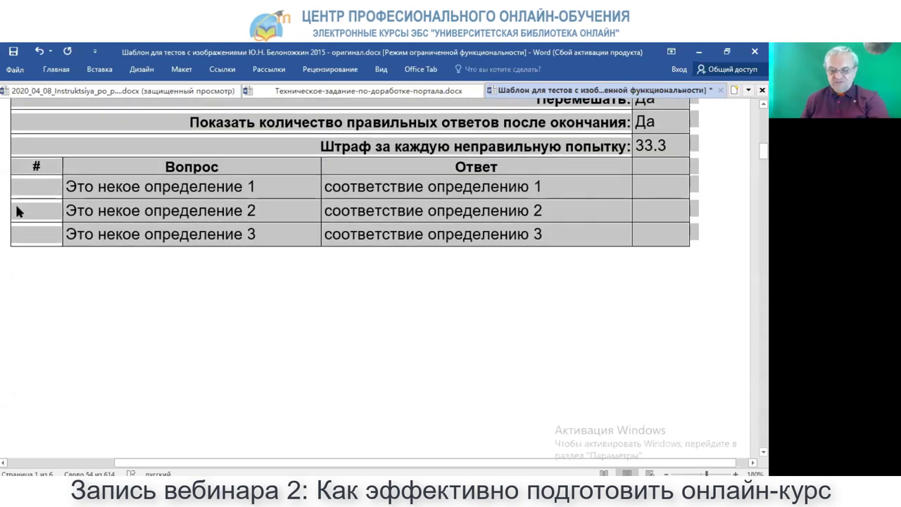
pyautogui.scroll(1, 58, 288)
pyautogui.scroll(3, 58, 288)
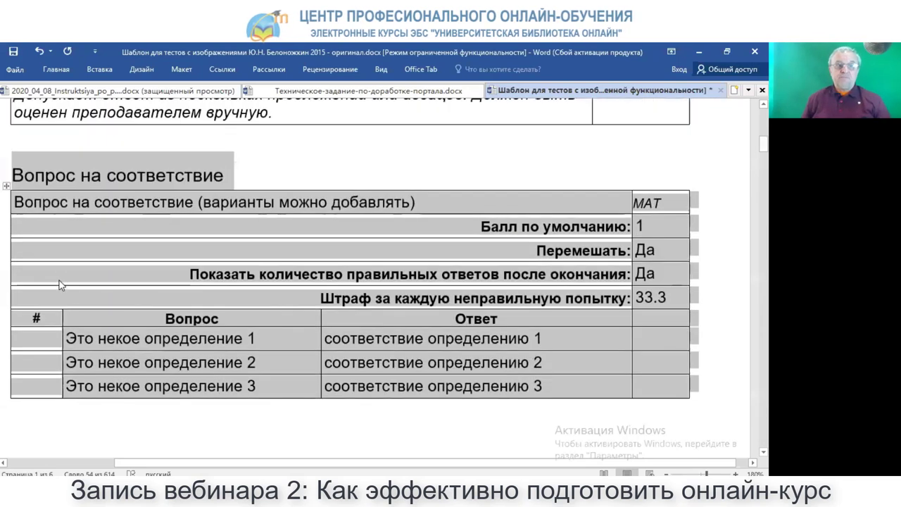
# - Insert an empty row above "Это некое определение 3" in the matching question table
pyautogui.click(164, 384)
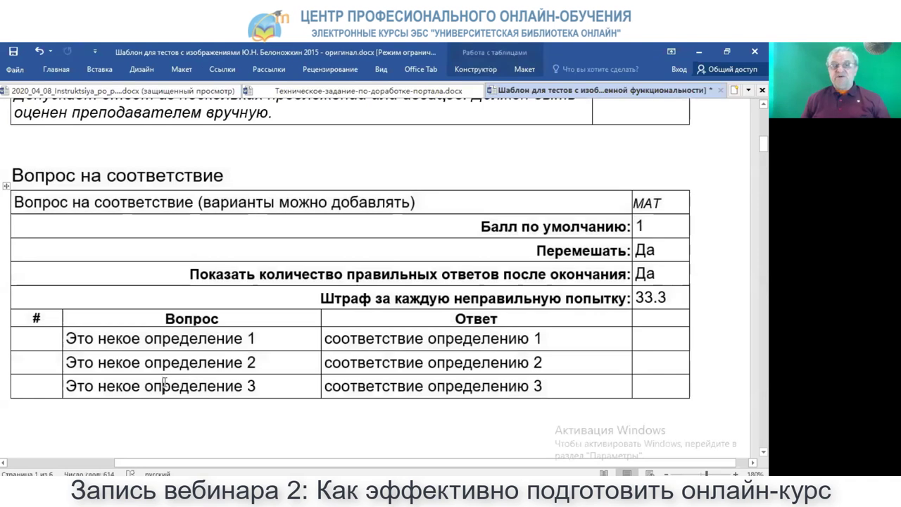
pyautogui.rightClick(164, 384)
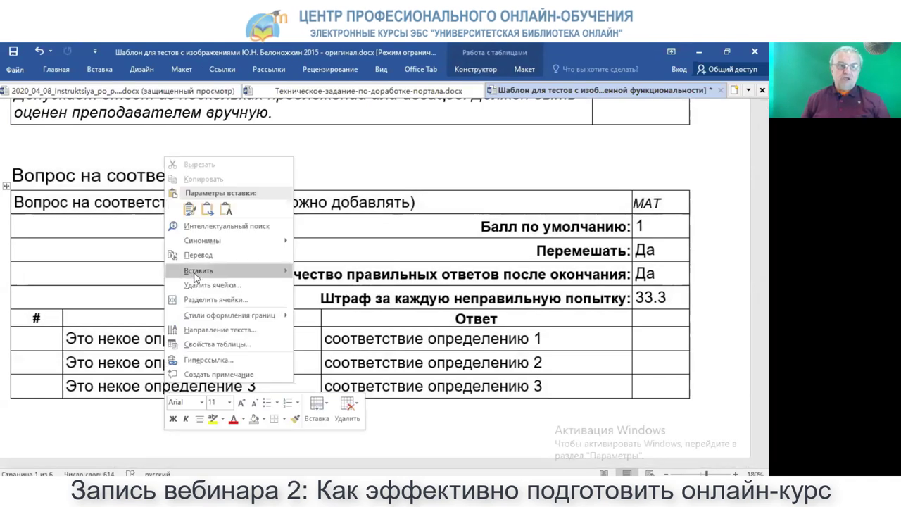
pyautogui.moveTo(204, 270)
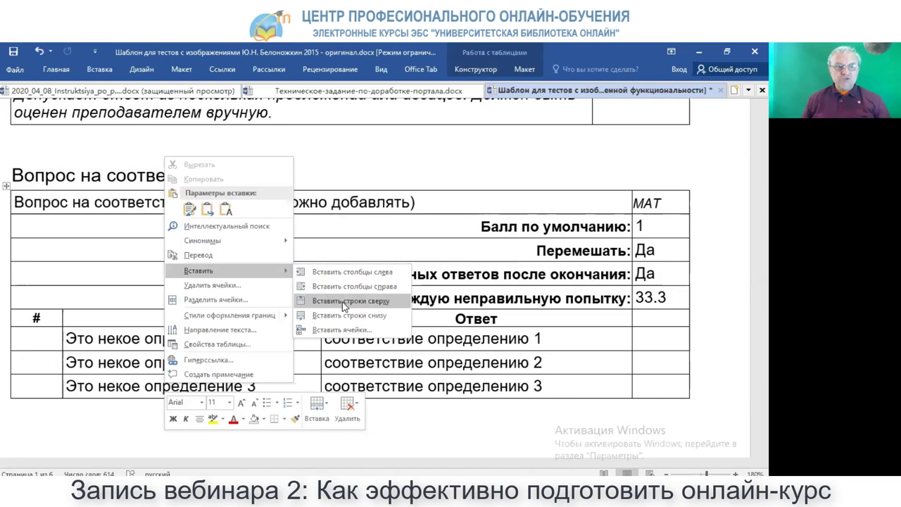
pyautogui.click(350, 301)
pyautogui.click(158, 392)
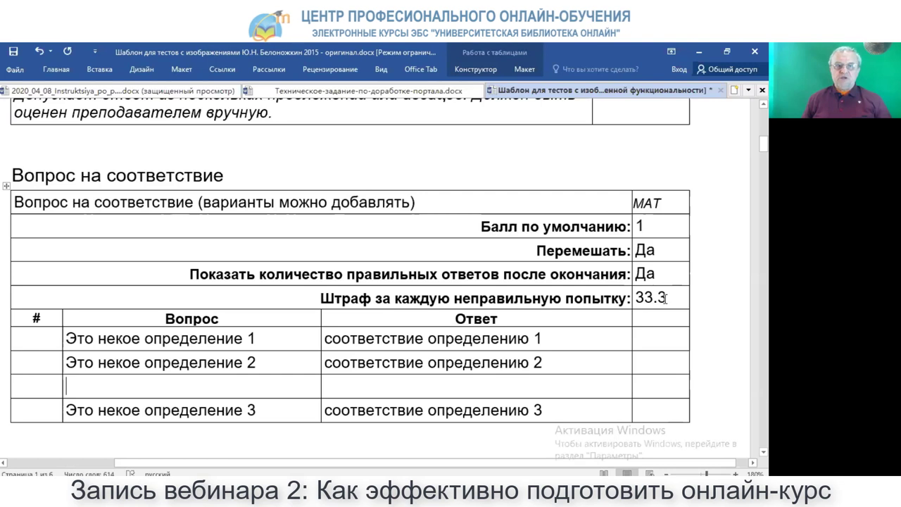
# - Highlight the penalty value for each wrong attempt and undo the row insertion in the matching table
pyautogui.moveTo(666, 298); pyautogui.dragTo(636, 298)
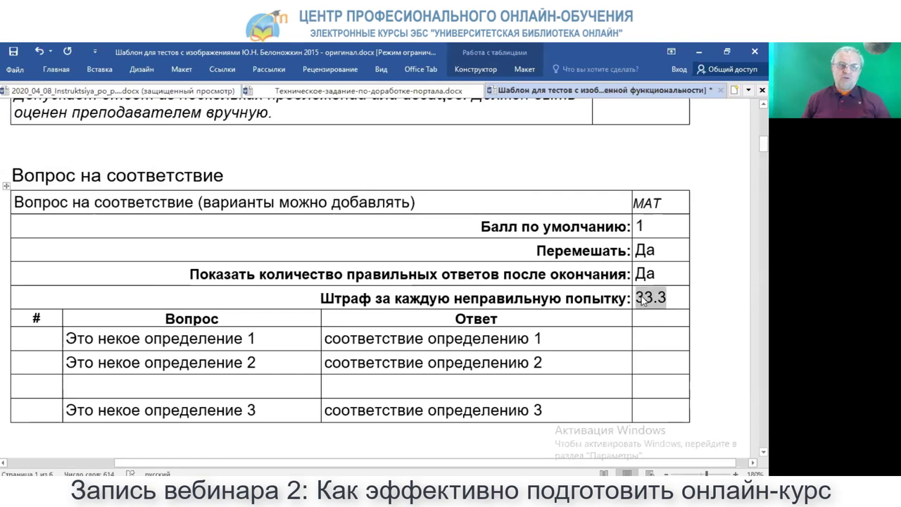
pyautogui.click(299, 386)
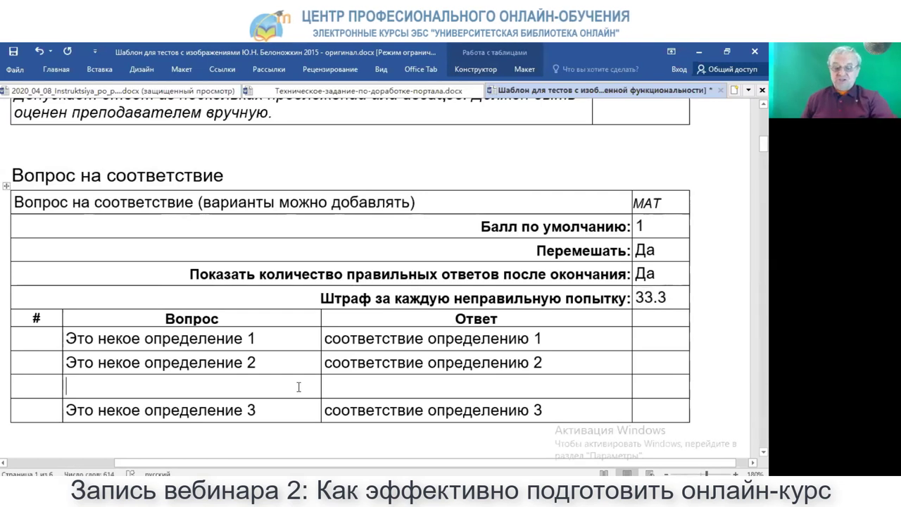
pyautogui.hotkey('ctrl', 'z')
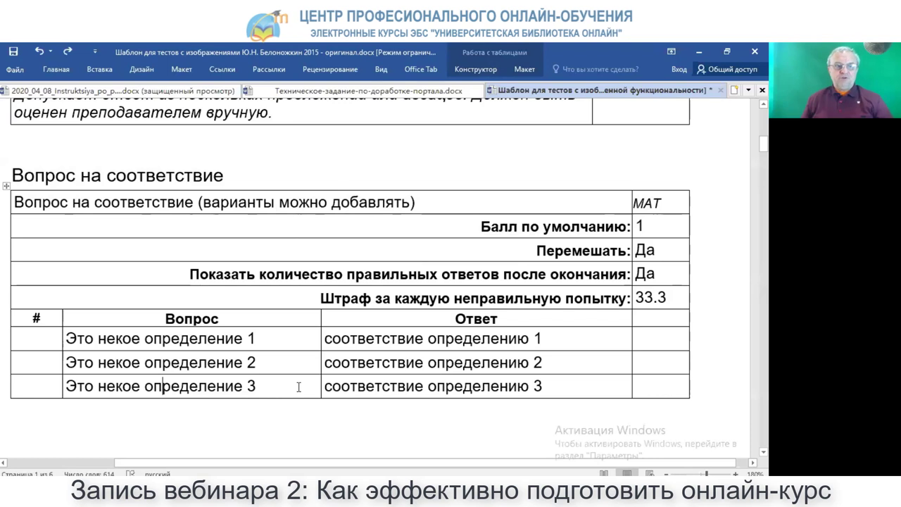
pyautogui.scroll(-10, 294, 372)
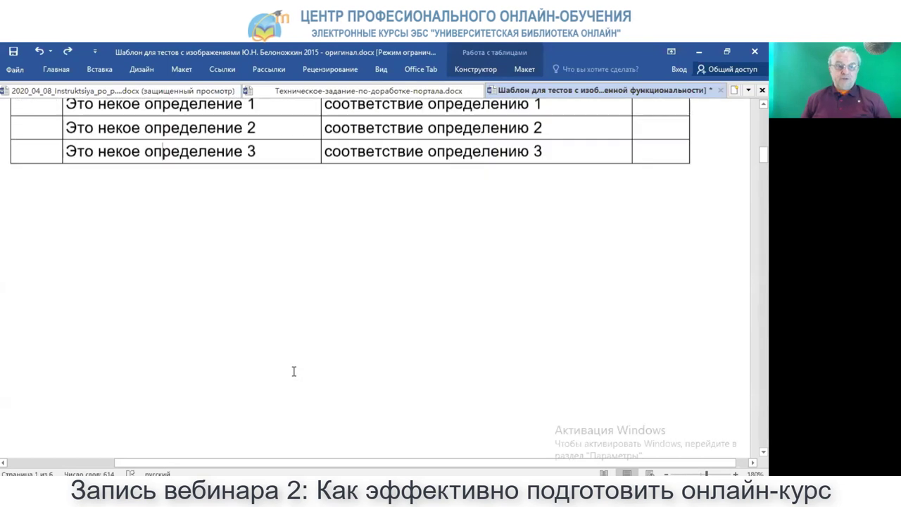
# - Examine the settings and feedback rows of the "Вопрос на соответствие (варианты можно добавлять)" table, highlighting the "Общий отзыв к вопросу:" label
pyautogui.scroll(-5, 294, 370)
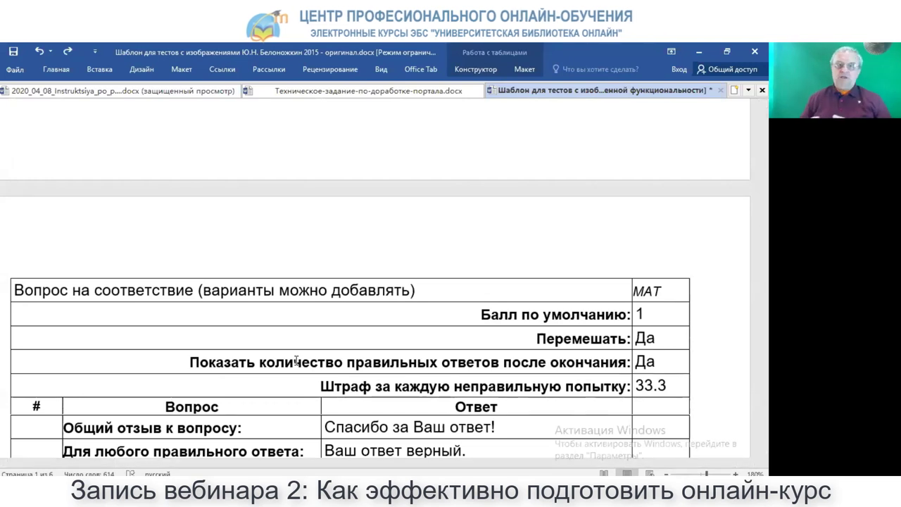
pyautogui.scroll(-1, 296, 360)
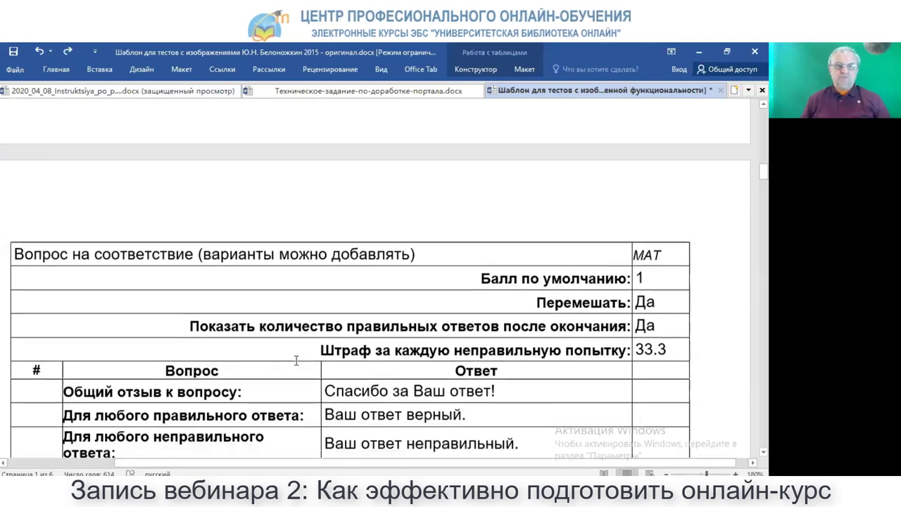
pyautogui.scroll(-2, 296, 361)
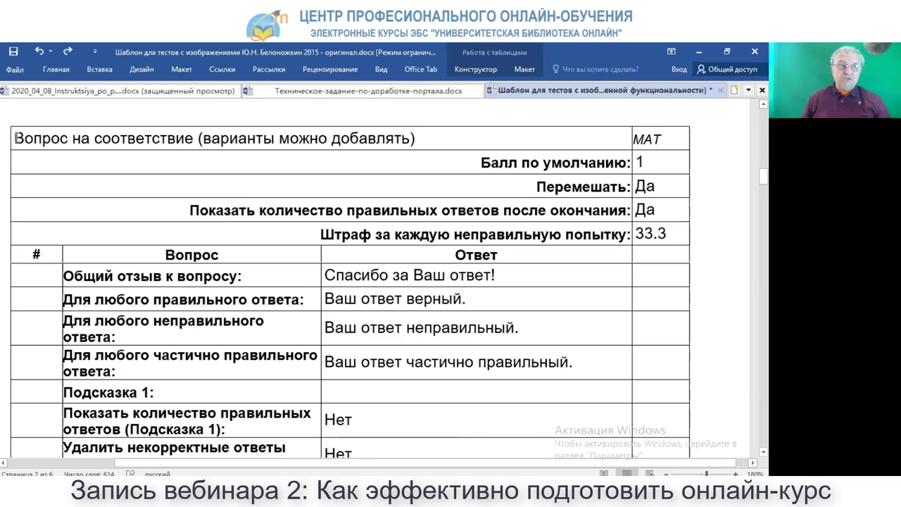
pyautogui.moveTo(16, 274); pyautogui.dragTo(211, 275)
pyautogui.press('Right')
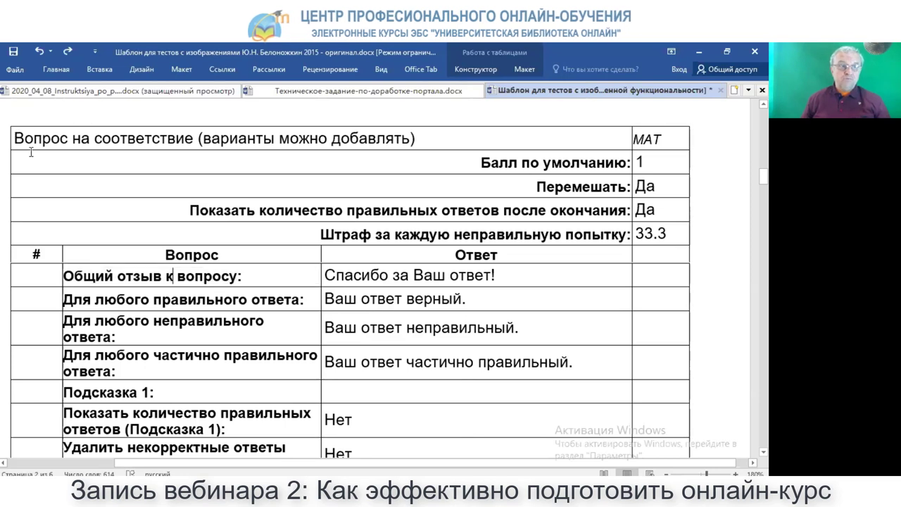
pyautogui.hotkey('shift', 'Right')
pyautogui.hotkey('shift', 'Right')
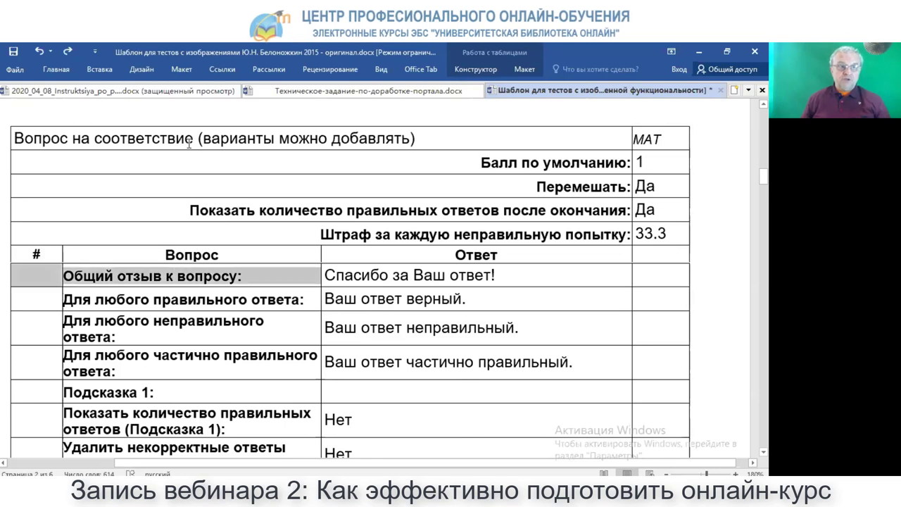
pyautogui.click(190, 298)
pyautogui.scroll(-2, 204, 298)
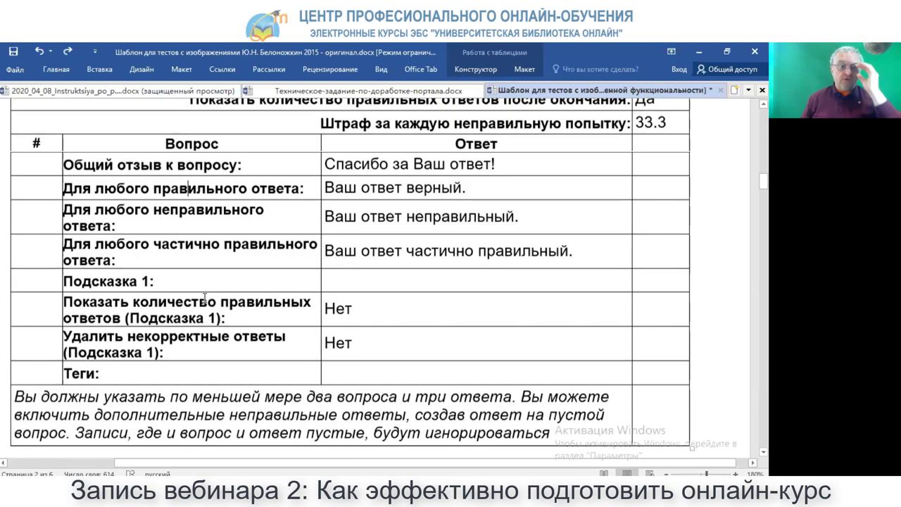
# - Review the matching question template between its feedback rows on the second page and the "Это некое определение 3" row on the first page
pyautogui.scroll(3, 204, 299)
pyautogui.scroll(1, 204, 298)
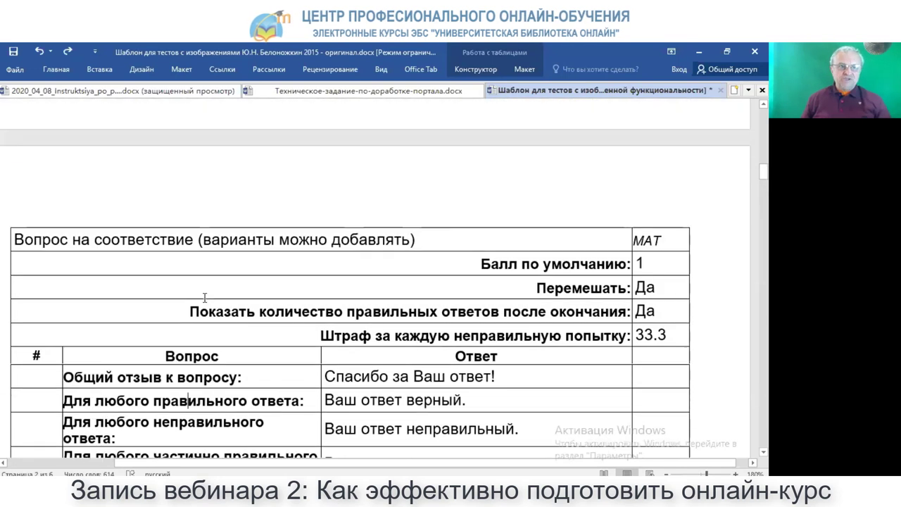
pyautogui.scroll(-2, 204, 298)
pyautogui.scroll(-5, 204, 297)
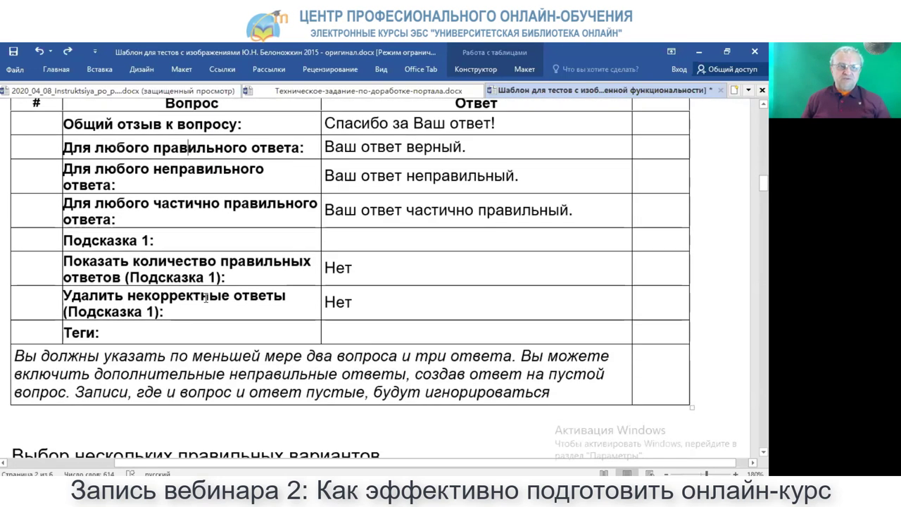
pyautogui.scroll(4, 204, 298)
pyautogui.scroll(8, 204, 298)
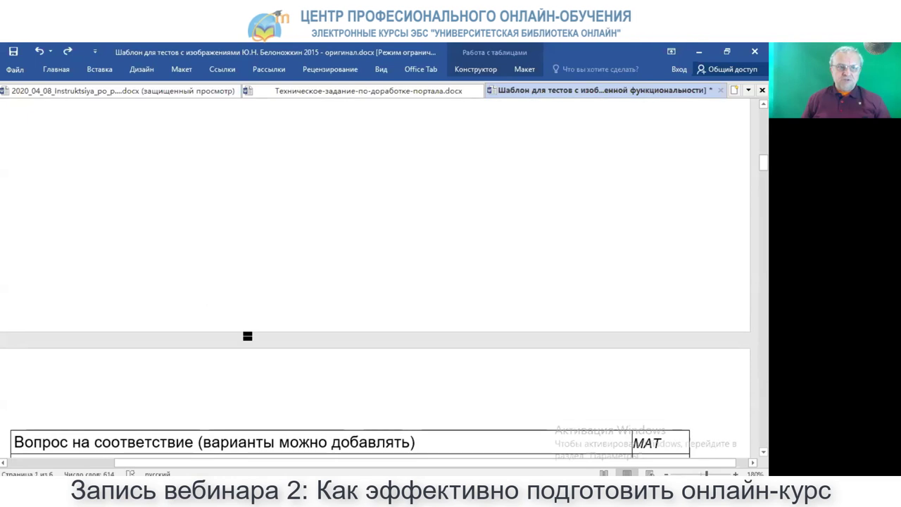
pyautogui.scroll(-10, 247, 336)
pyautogui.scroll(12, 248, 337)
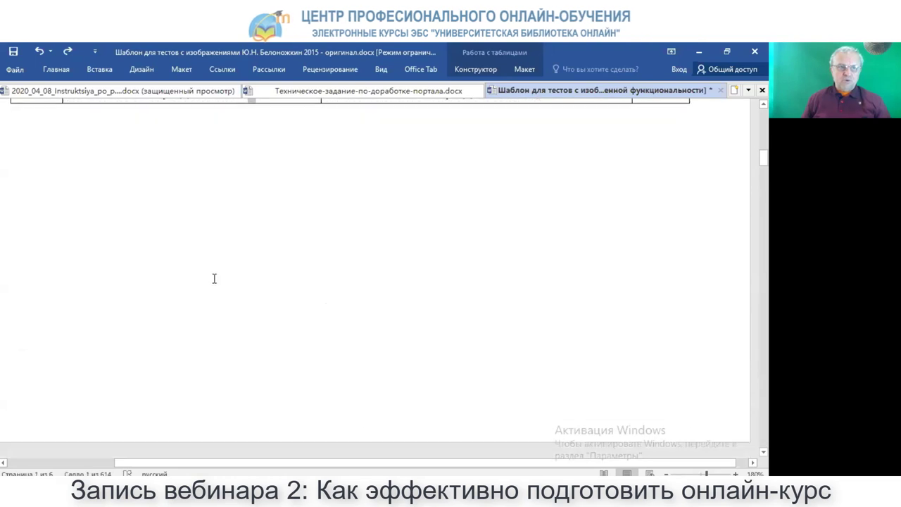
pyautogui.scroll(3, 257, 373)
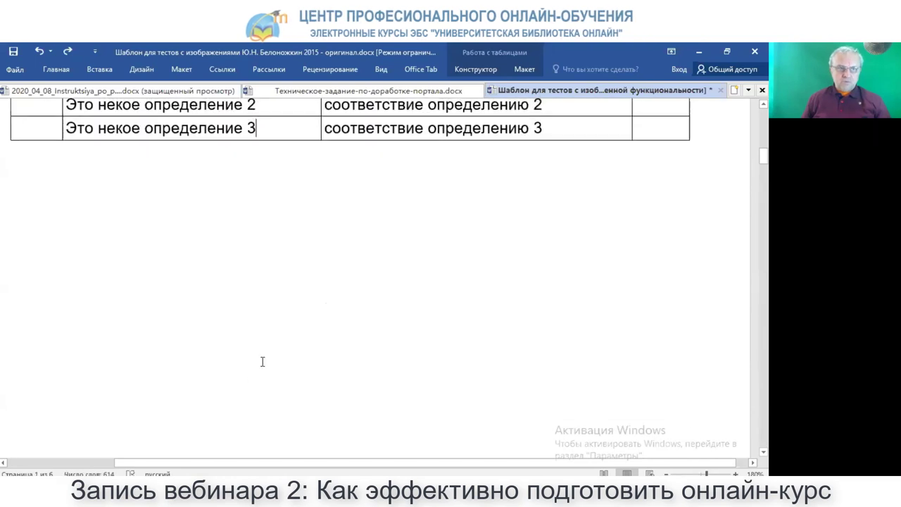
pyautogui.scroll(-6, 261, 358)
pyautogui.scroll(5, 258, 291)
pyautogui.scroll(1, 261, 292)
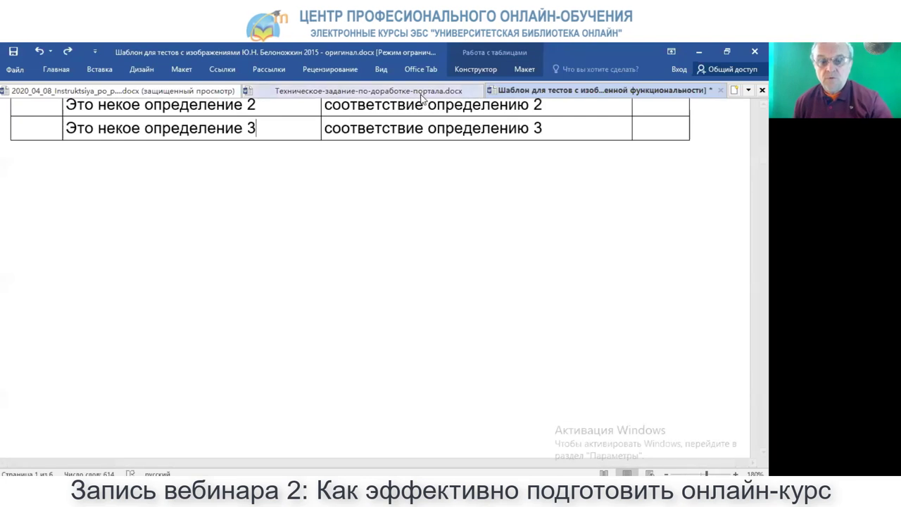
# - Return to the matching question's feedback rows and highlight the start of the general feedback text "Спасибо за Ваш ответ!"
pyautogui.scroll(-3, 373, 273)
pyautogui.scroll(-6, 372, 273)
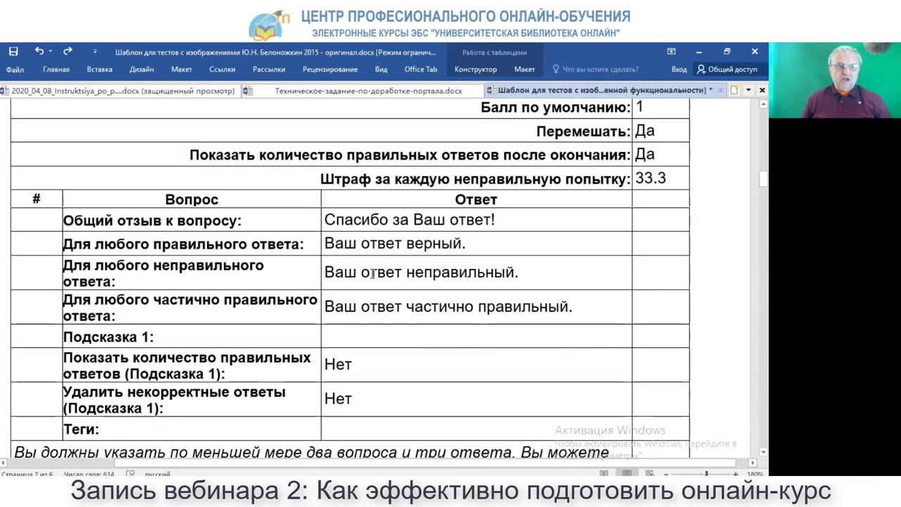
pyautogui.moveTo(328, 221); pyautogui.dragTo(361, 221)
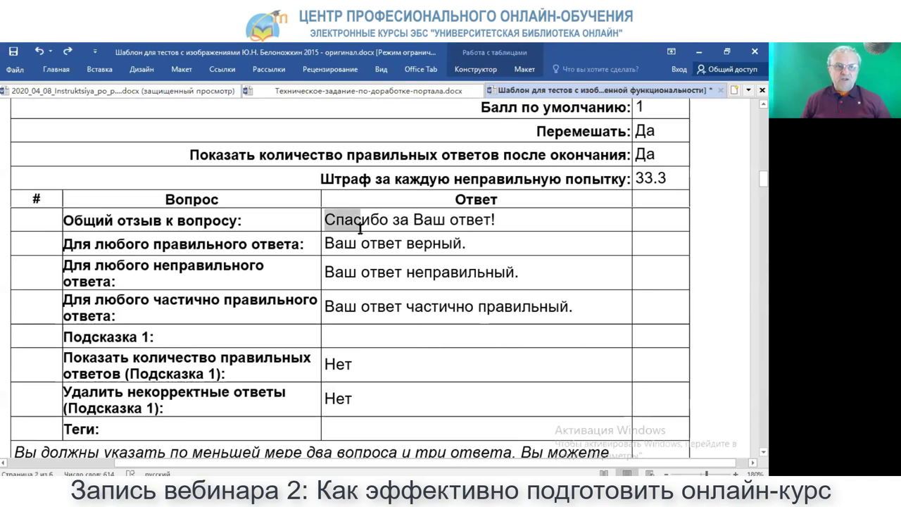
pyautogui.click(365, 275)
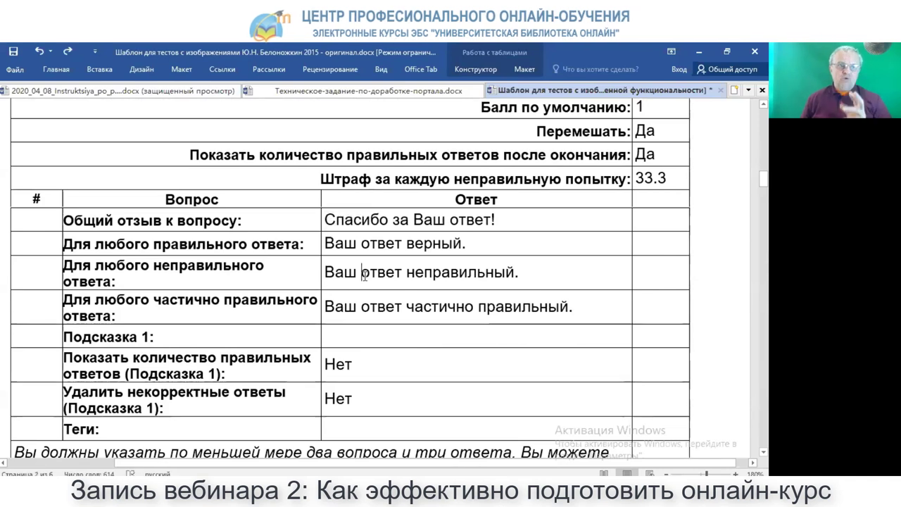
# - Find the "Выбор нескольких правильных вариантов" template and proportionally shrink the screenshot in its question cell
pyautogui.scroll(-6, 364, 276)
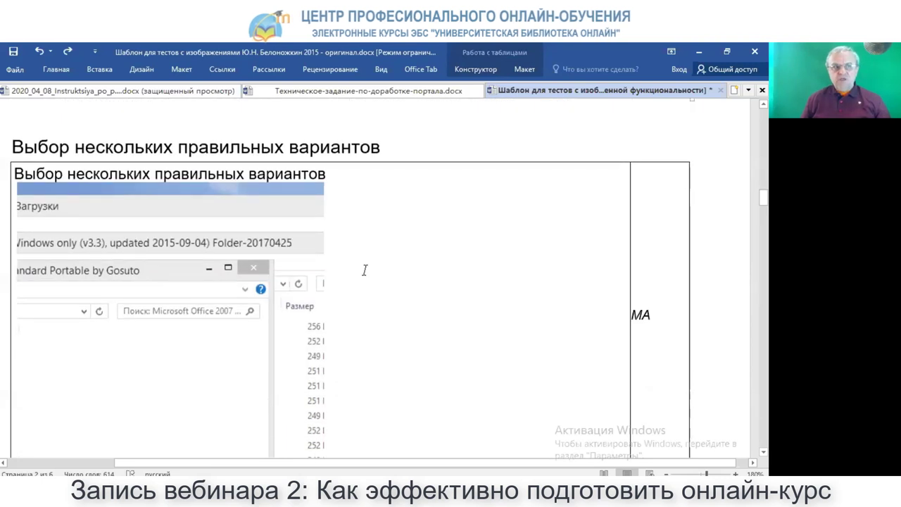
pyautogui.scroll(-2, 365, 270)
pyautogui.scroll(3, 364, 267)
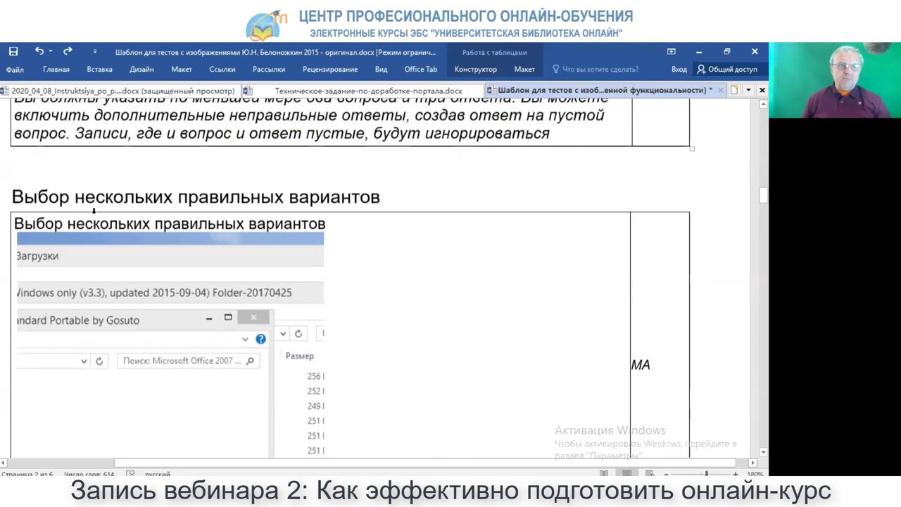
pyautogui.moveTo(15, 224); pyautogui.dragTo(273, 245)
pyautogui.click(255, 268)
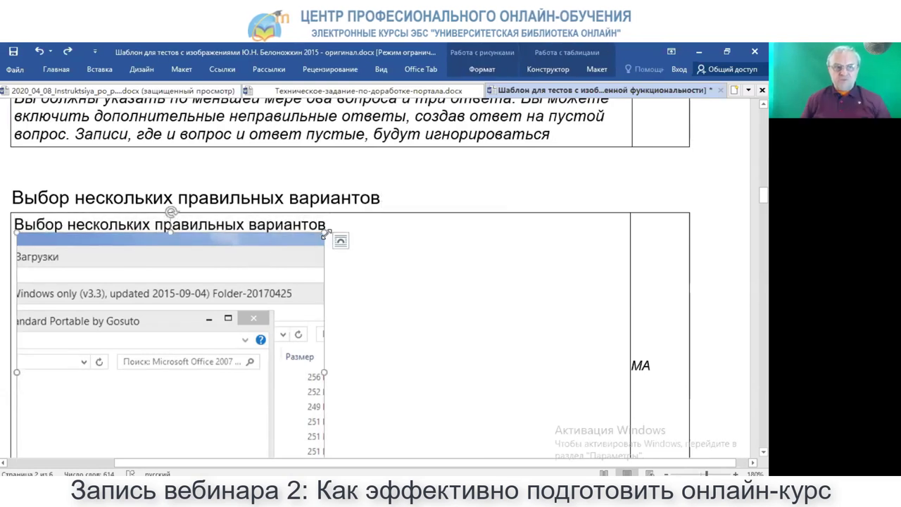
pyautogui.moveTo(294, 265); pyautogui.dragTo(195, 354)
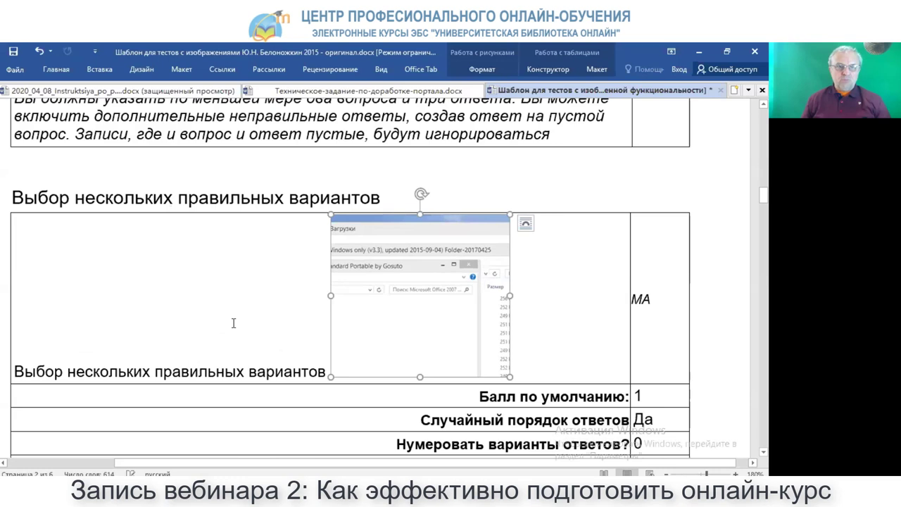
# - Insert a line break after the question text "Выбор нескольких правильных вариантов" to place the screenshot on its own line below
pyautogui.scroll(3, 235, 324)
pyautogui.scroll(-2, 337, 383)
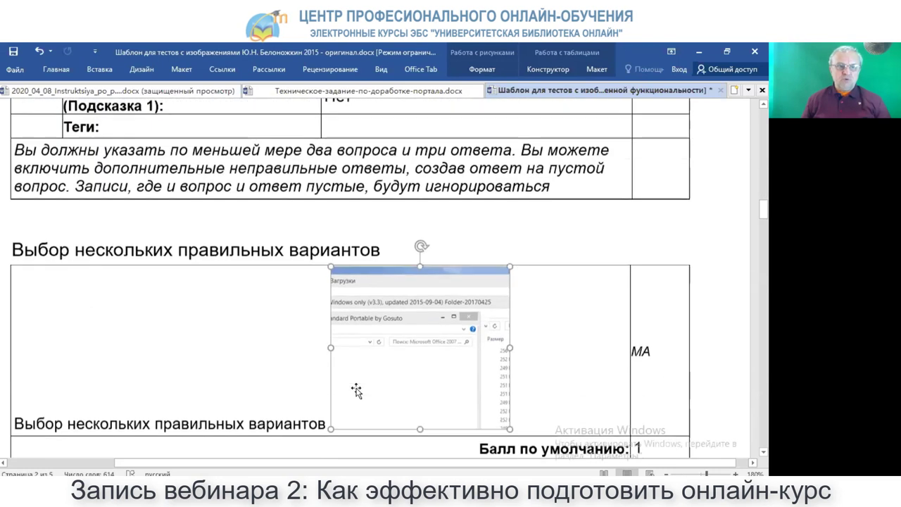
pyautogui.click(327, 421)
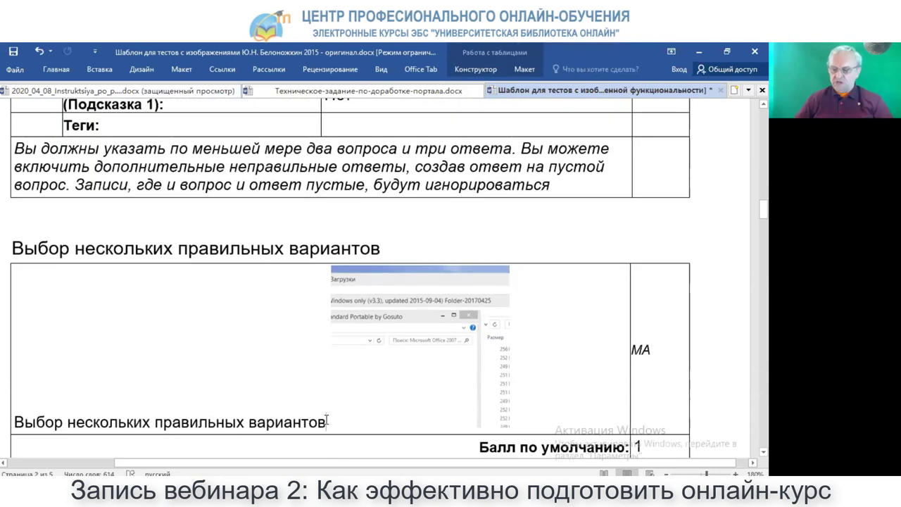
pyautogui.press('Return')
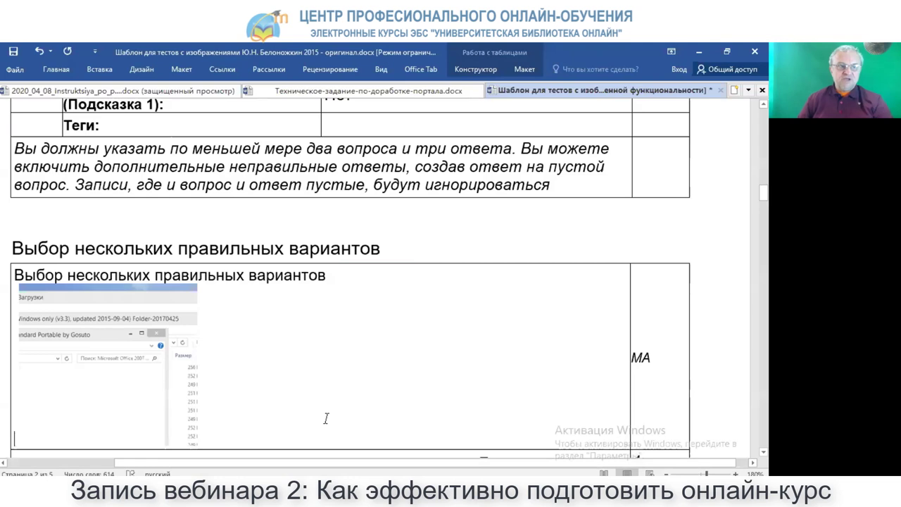
# - Shrink the screenshot below the multiple-answer question text further and deselect it
pyautogui.click(180, 369)
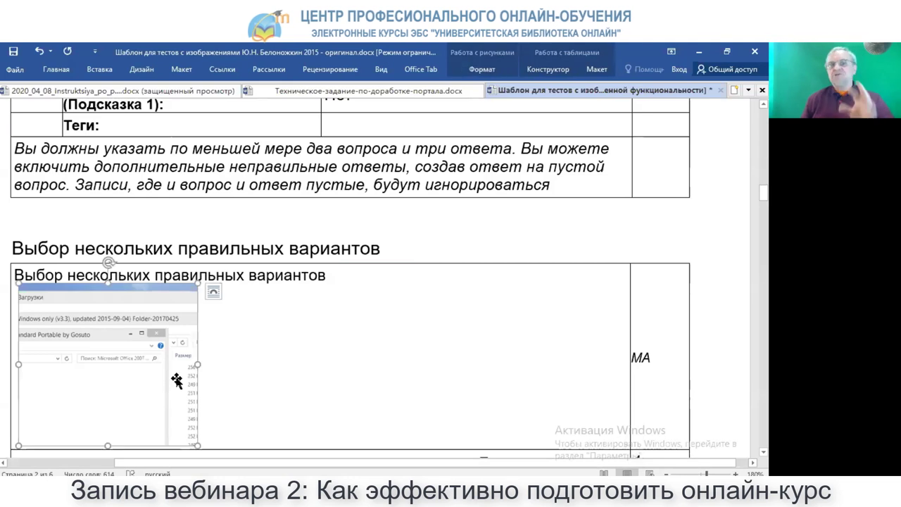
pyautogui.moveTo(198, 285); pyautogui.dragTo(126, 330)
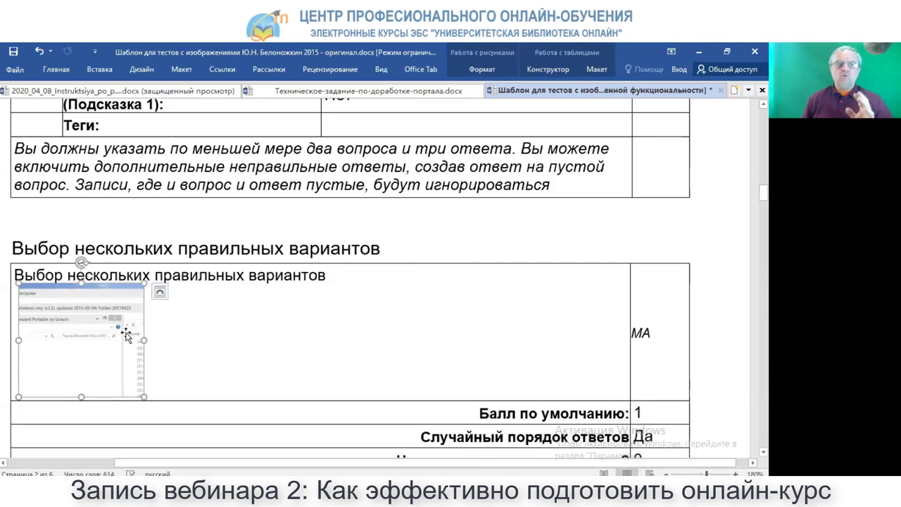
pyautogui.click(193, 284)
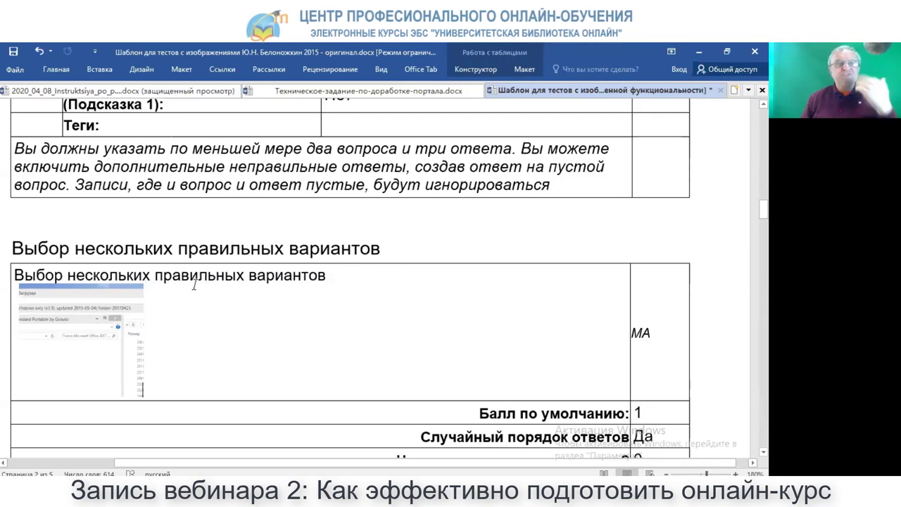
# - Go to the answers section of the multiple-answer question and proportionally shrink the picture in answer A
pyautogui.scroll(-3, 195, 284)
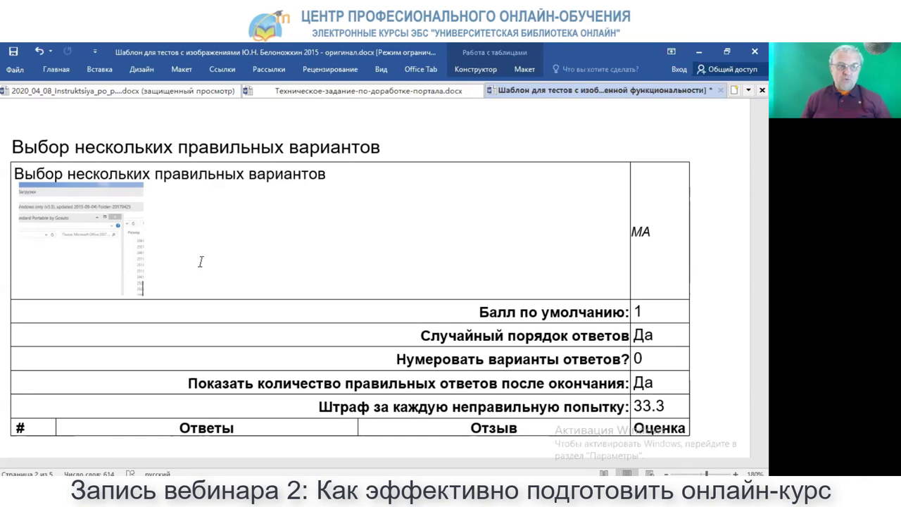
pyautogui.scroll(-10, 155, 256)
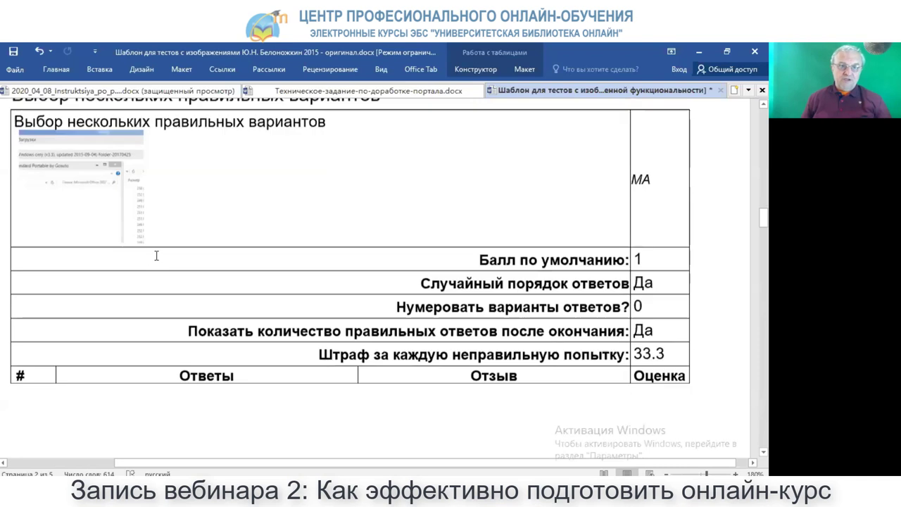
pyautogui.scroll(-6, 158, 253)
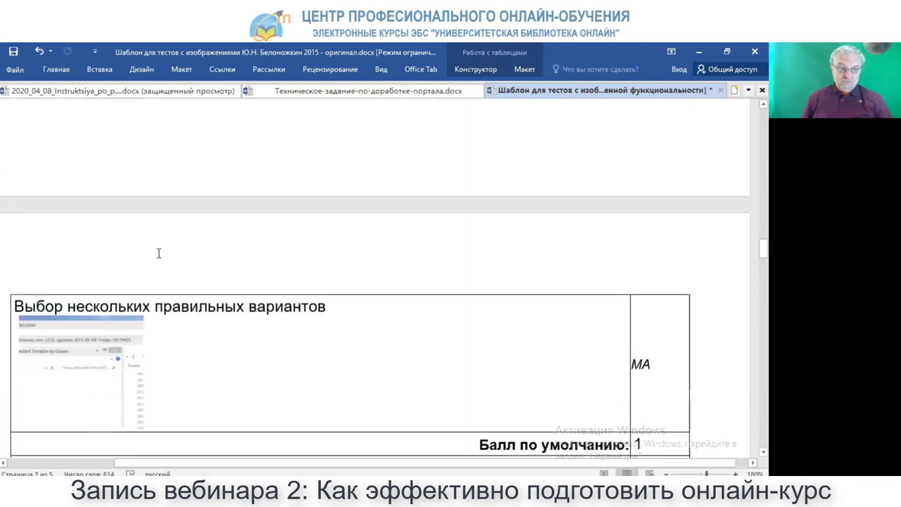
pyautogui.scroll(-1, 159, 253)
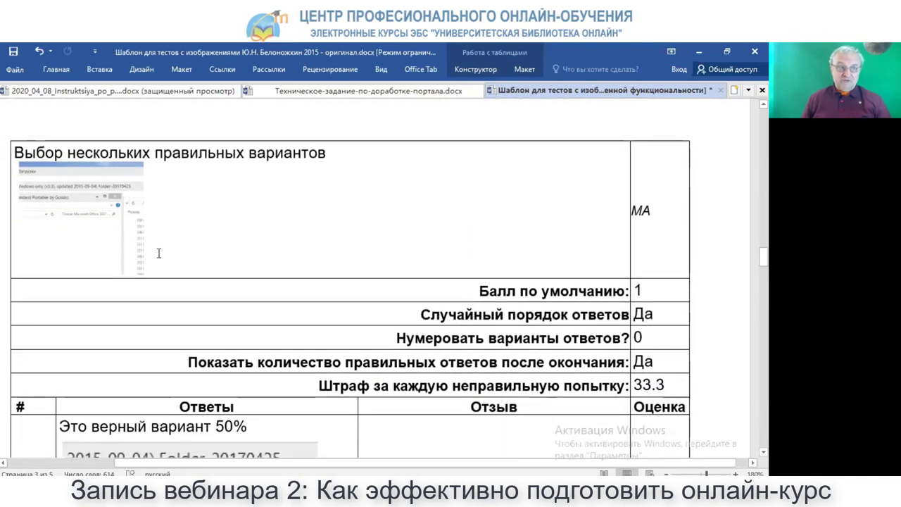
pyautogui.click(123, 227)
pyautogui.scroll(-5, 186, 228)
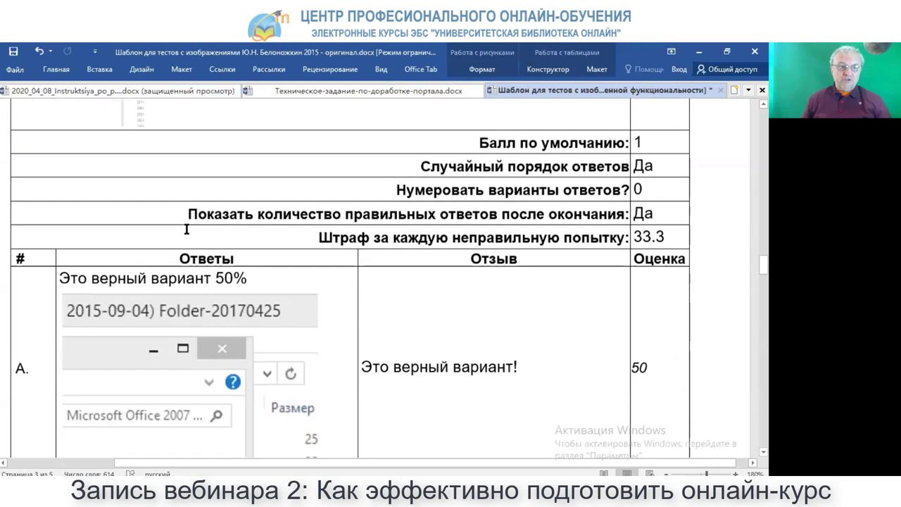
pyautogui.click(184, 242)
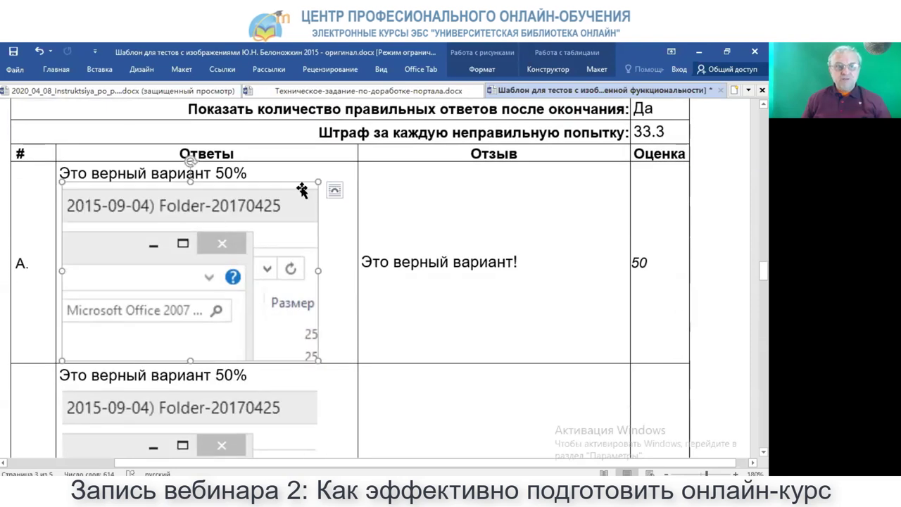
pyautogui.moveTo(316, 181); pyautogui.dragTo(256, 215)
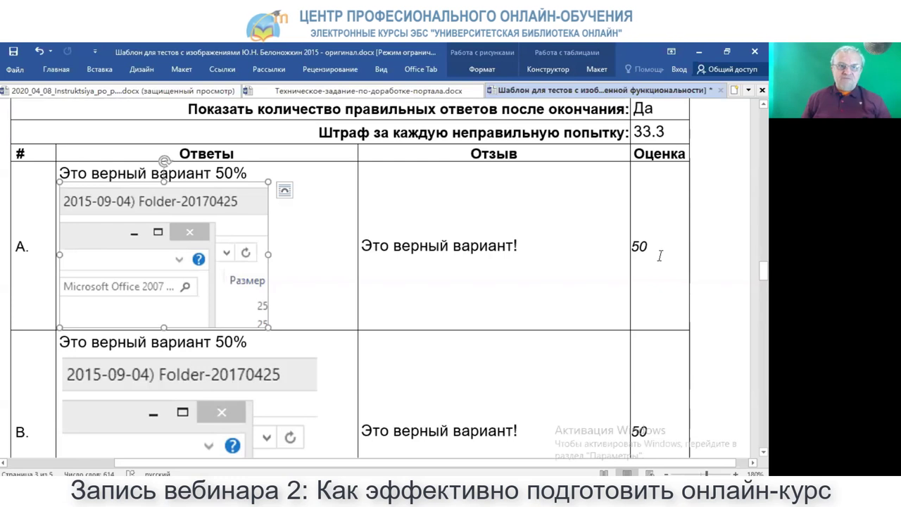
# - Highlight the "Оценка" values of answers A and B in the multiple-answer question table
pyautogui.moveTo(648, 247); pyautogui.dragTo(636, 248)
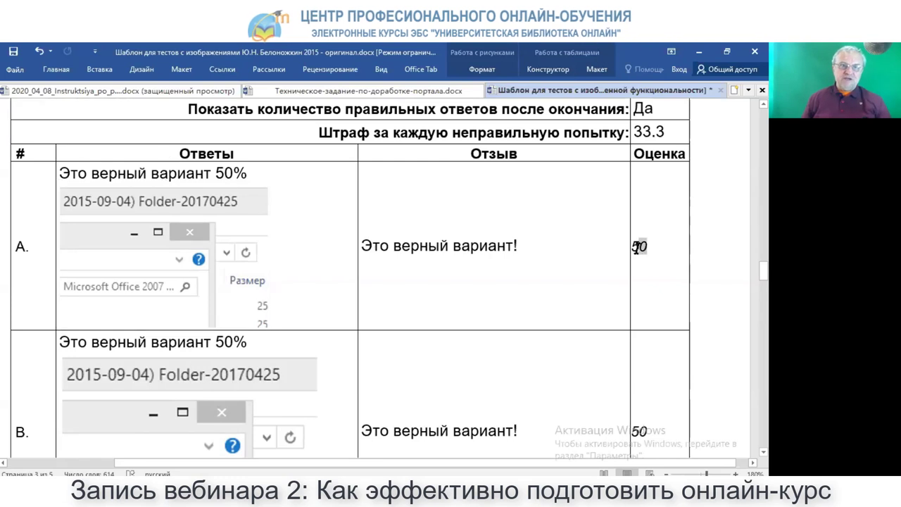
pyautogui.scroll(-3, 636, 247)
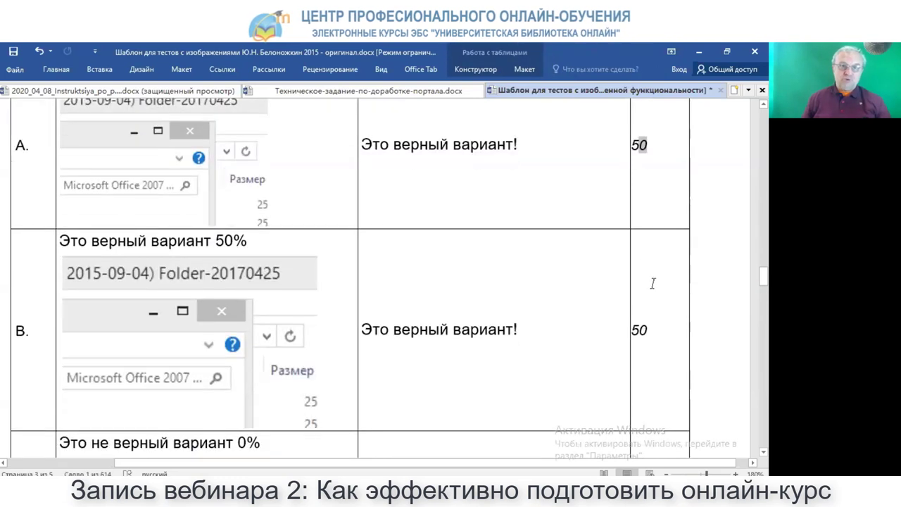
pyautogui.moveTo(646, 329); pyautogui.dragTo(634, 330)
pyautogui.scroll(3, 453, 320)
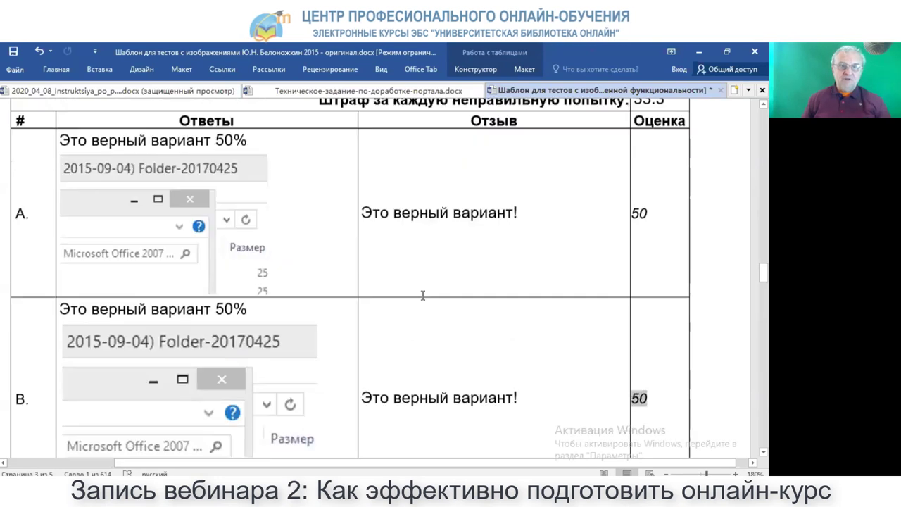
# - Highlight the "Оценка" values of answers A and C in the multiple-answer question table
pyautogui.moveTo(652, 246); pyautogui.dragTo(634, 246)
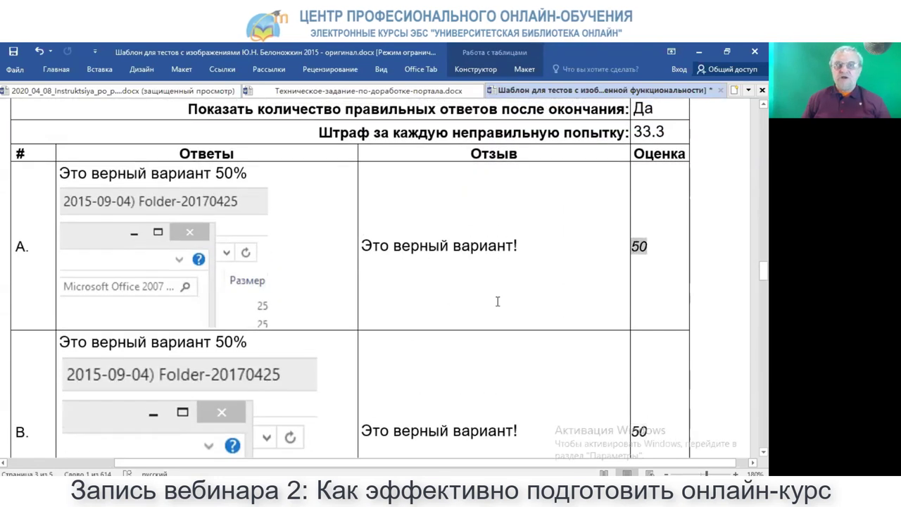
pyautogui.scroll(-3, 462, 331)
pyautogui.click(462, 328)
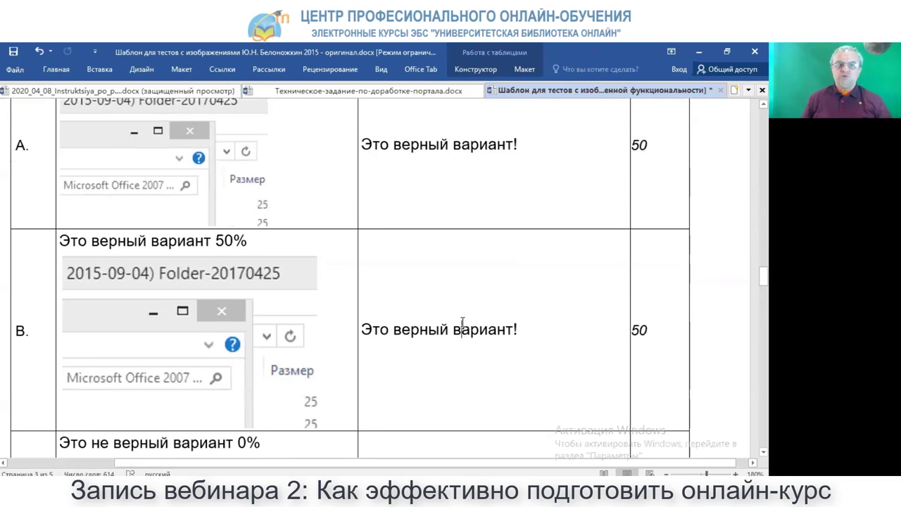
pyautogui.scroll(-5, 462, 322)
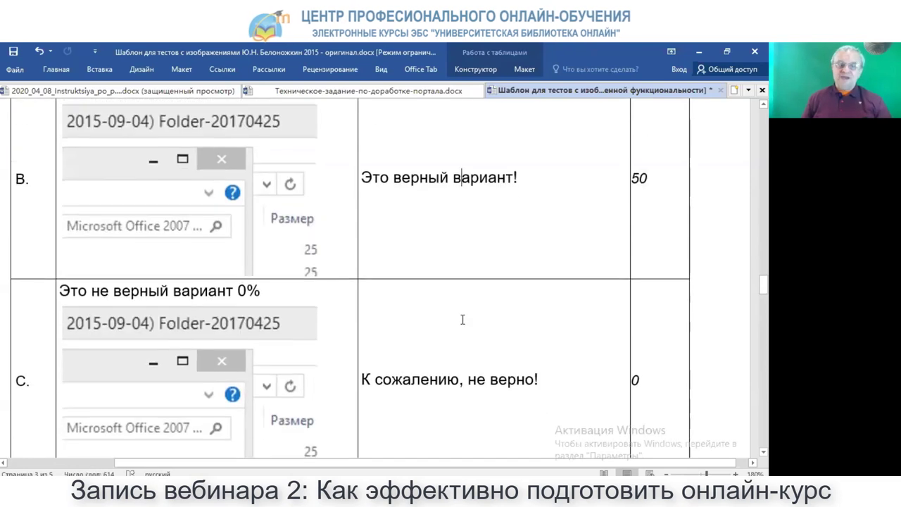
pyautogui.scroll(-3, 464, 318)
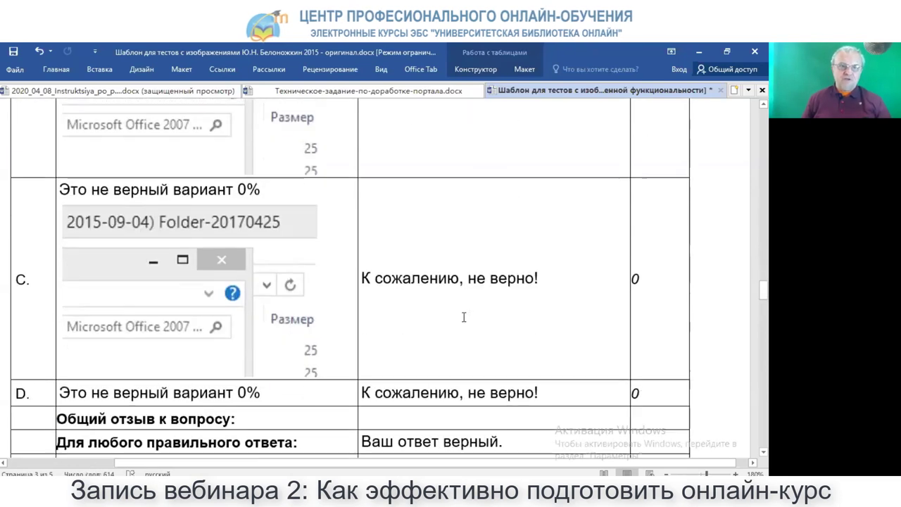
pyautogui.doubleClick(634, 280)
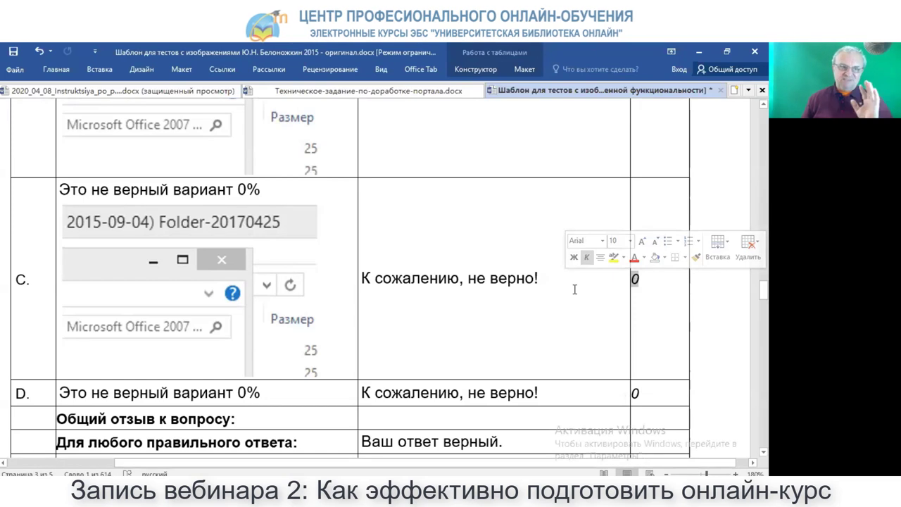
# - In the single-answer question table, highlight answer A's "Оценка" value and its answer text, then place the cursor after its feedback
pyautogui.scroll(-2, 573, 289)
pyautogui.scroll(-8, 574, 289)
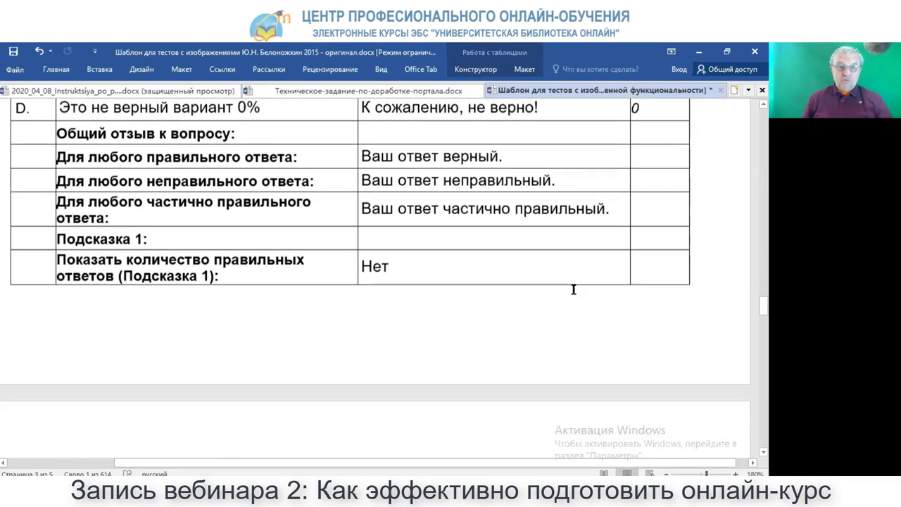
pyautogui.scroll(-4, 573, 290)
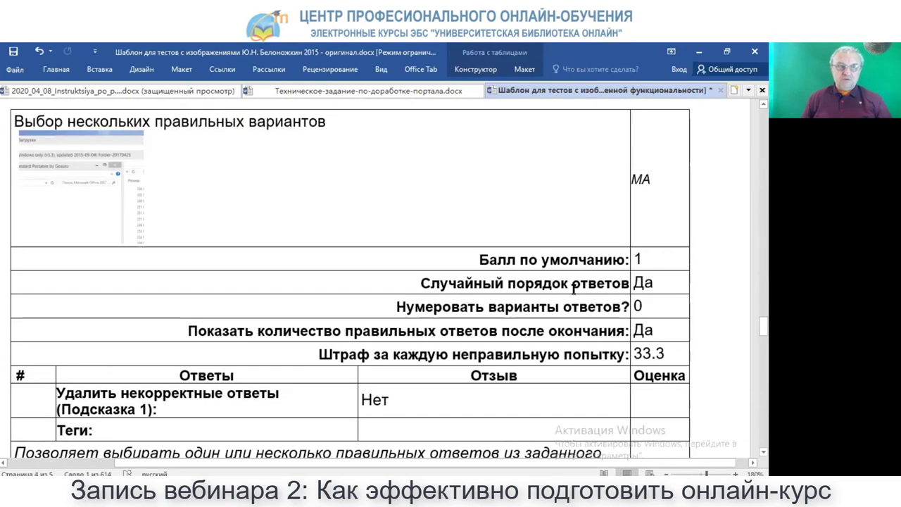
pyautogui.scroll(3, 574, 289)
pyautogui.scroll(-1, 574, 289)
pyautogui.scroll(-6, 573, 290)
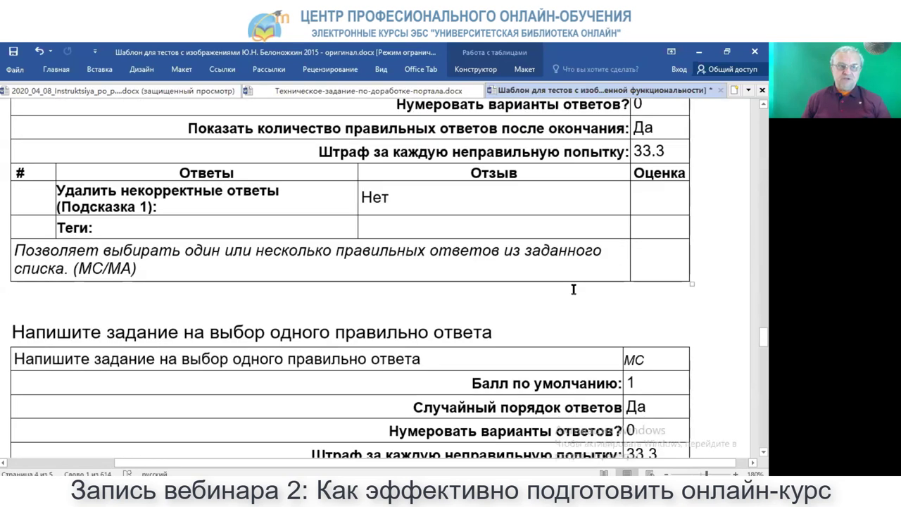
pyautogui.scroll(-4, 563, 316)
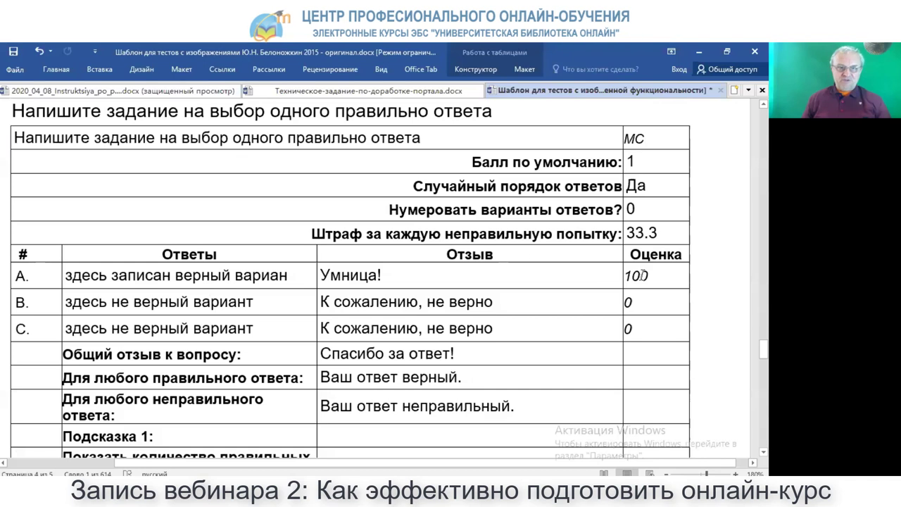
pyautogui.moveTo(649, 275); pyautogui.dragTo(625, 276)
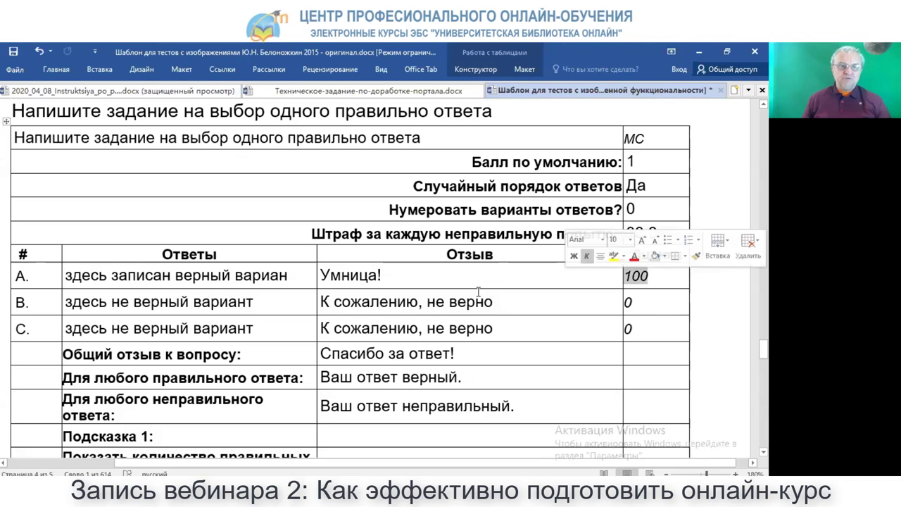
pyautogui.moveTo(292, 275); pyautogui.dragTo(232, 275)
pyautogui.moveTo(129, 271); pyautogui.dragTo(70, 276)
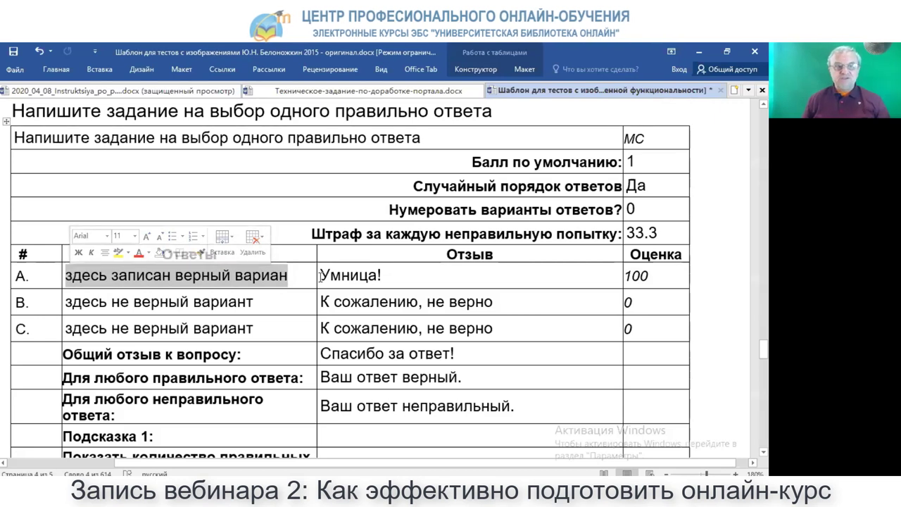
pyautogui.click(392, 276)
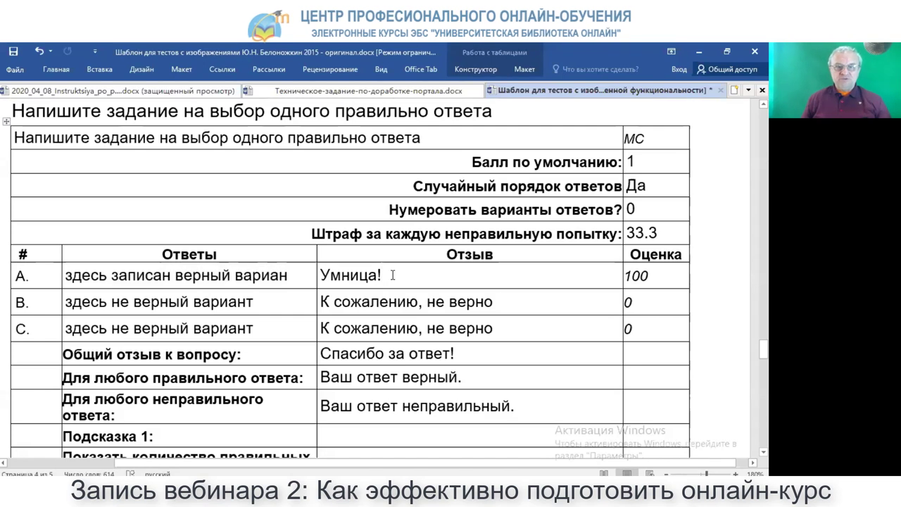
# - Go to the "Короткий ответ" question, highlight its heading and question row, then place the cursor in the question text
pyautogui.scroll(-3, 392, 276)
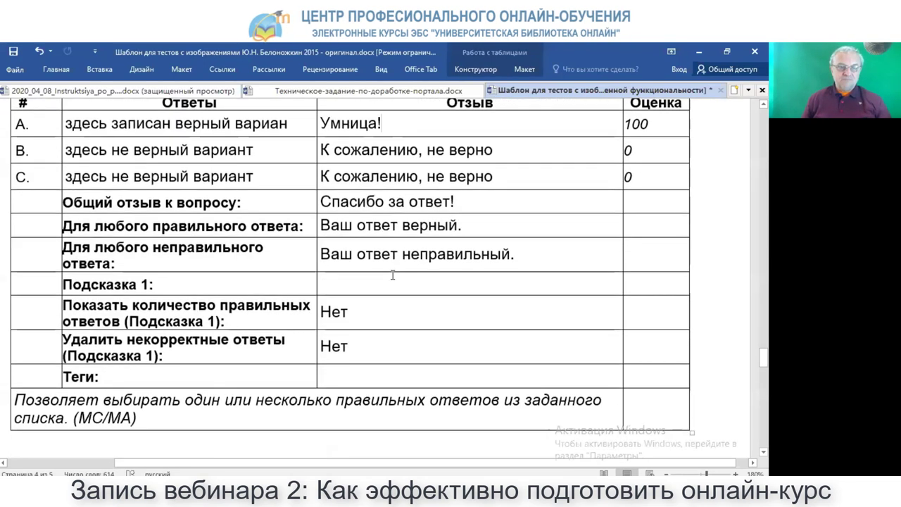
pyautogui.scroll(-3, 392, 276)
pyautogui.scroll(-10, 392, 276)
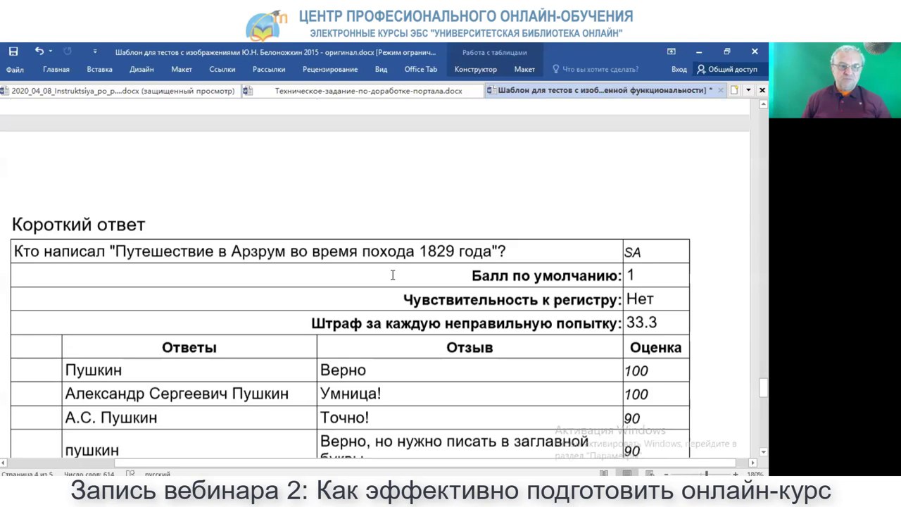
pyautogui.scroll(-1, 392, 275)
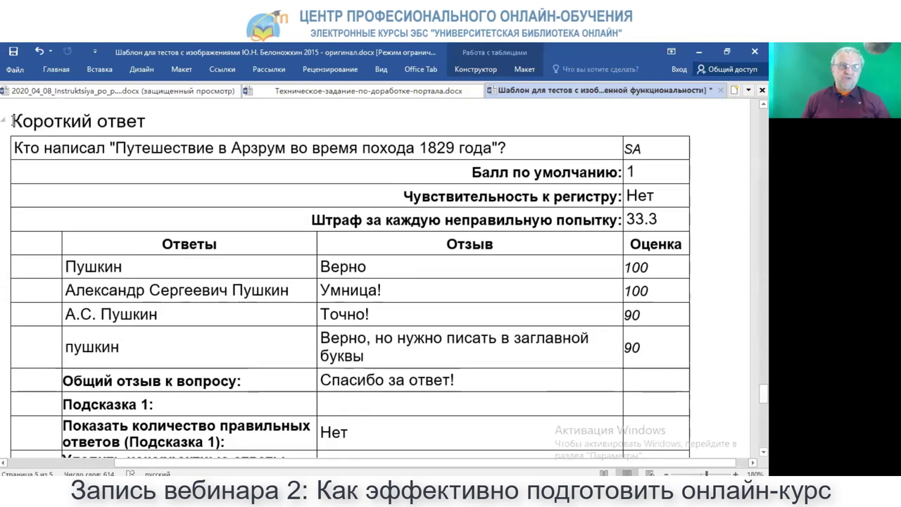
pyautogui.moveTo(13, 121); pyautogui.dragTo(46, 155)
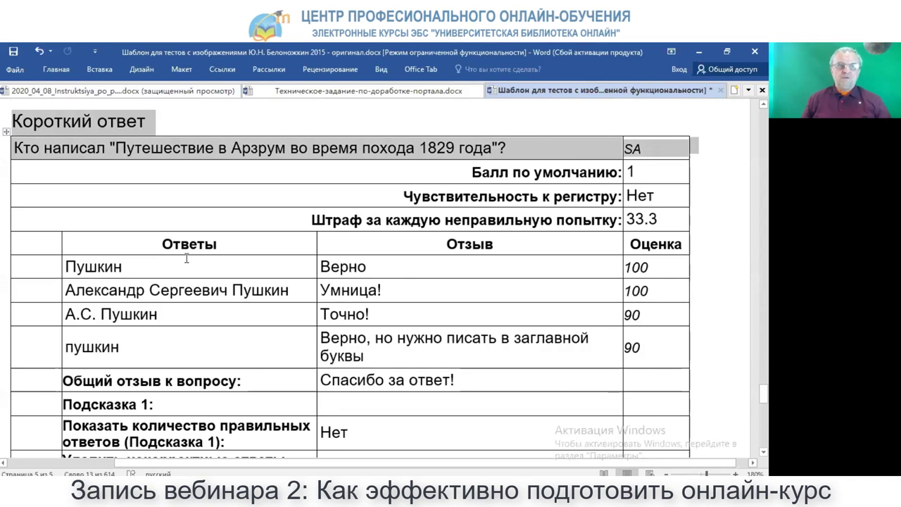
pyautogui.click(104, 148)
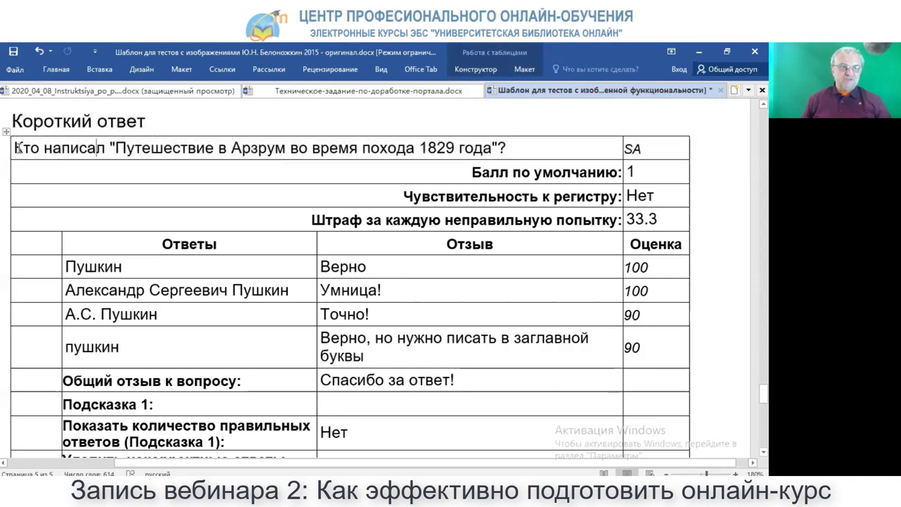